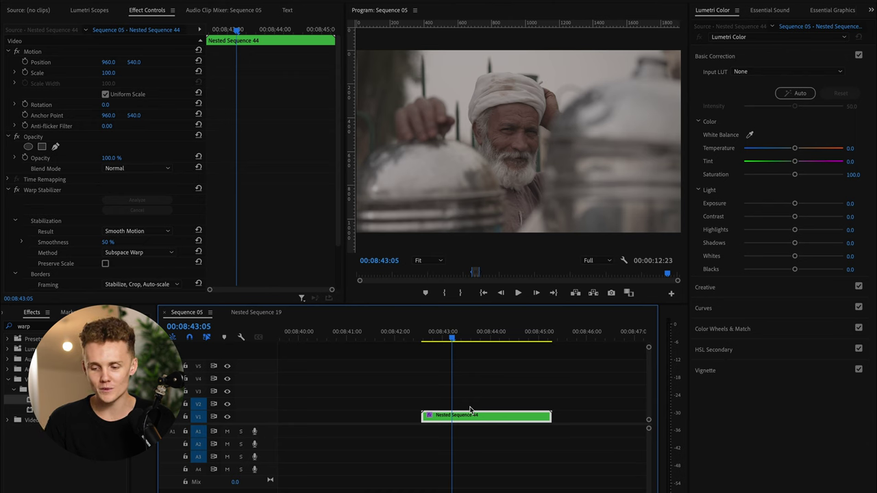
Play the nested clip from near its start and stop at 00:08:44:08
{"action": "left_click", "coordinate": [427, 337]}
{"action": "key", "text": "space"}
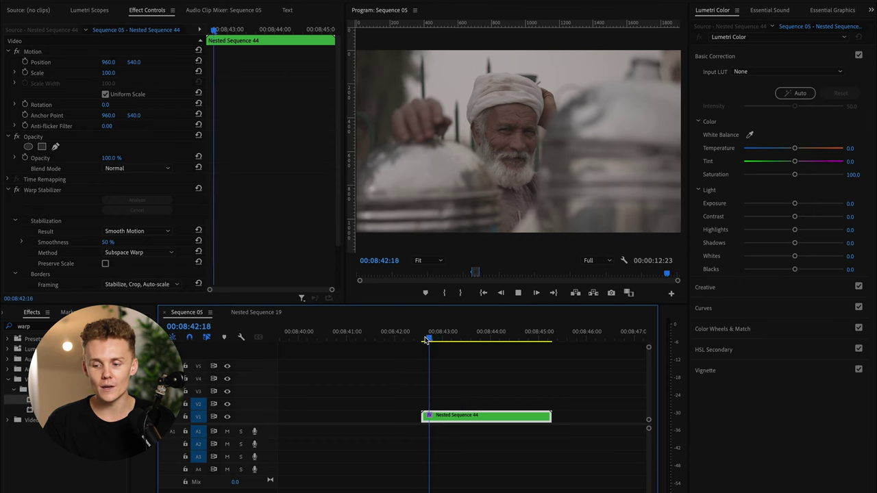
{"action": "key", "text": "space"}
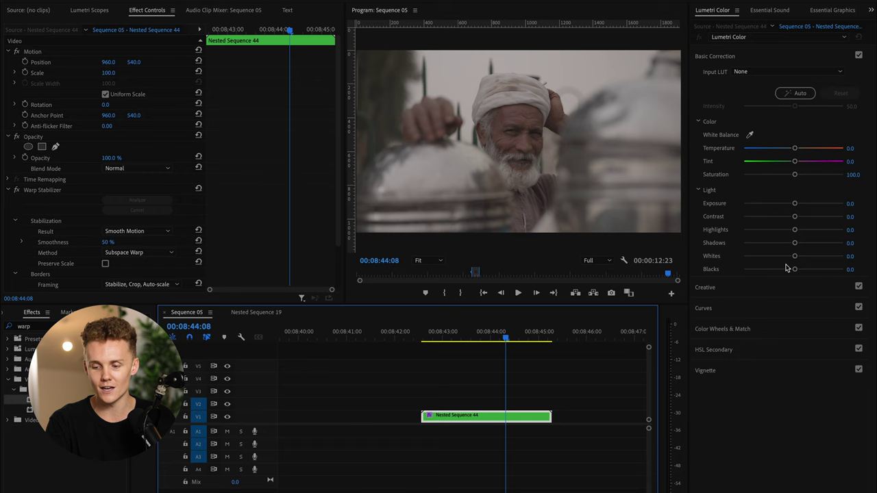
Show the Lumetri Scopes, set Highlights to 67.5, Shadows to -75.6 and Contrast to 38.1, and compare with the ungraded image
{"action": "key", "text": "F1"}
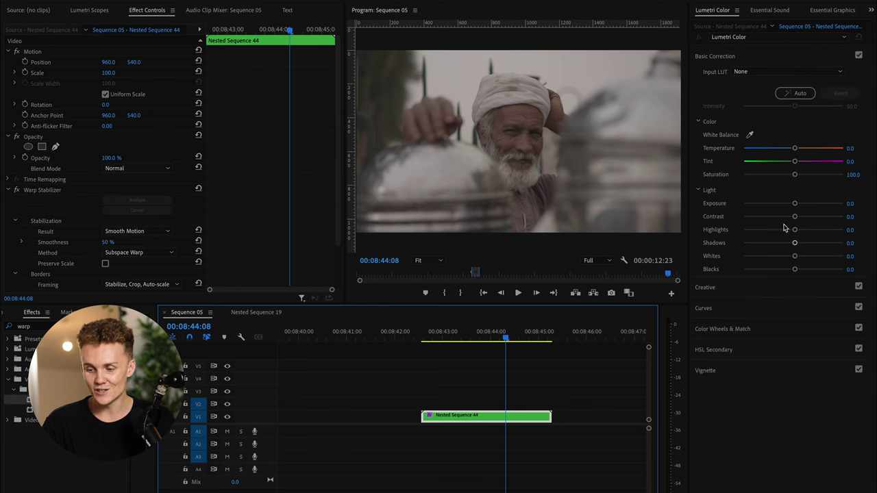
{"action": "left_click", "coordinate": [86, 10]}
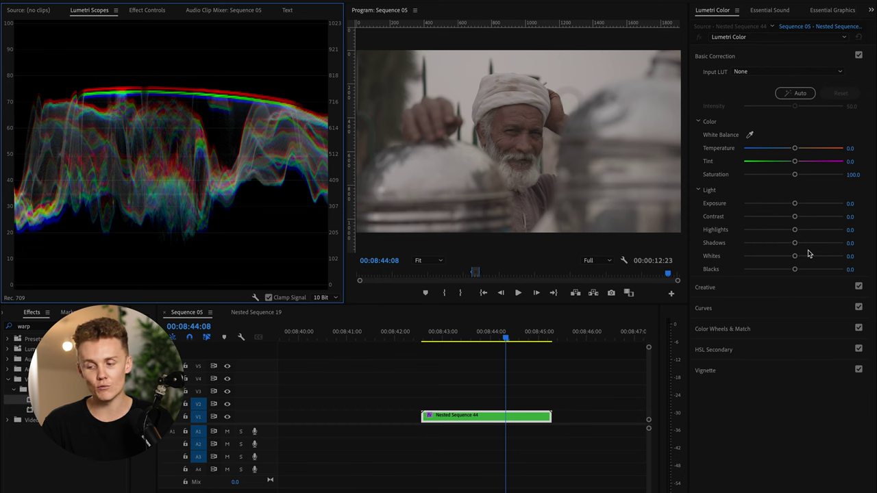
{"action": "left_click_drag", "start_coordinate": [795, 242], "coordinate": [827, 235]}
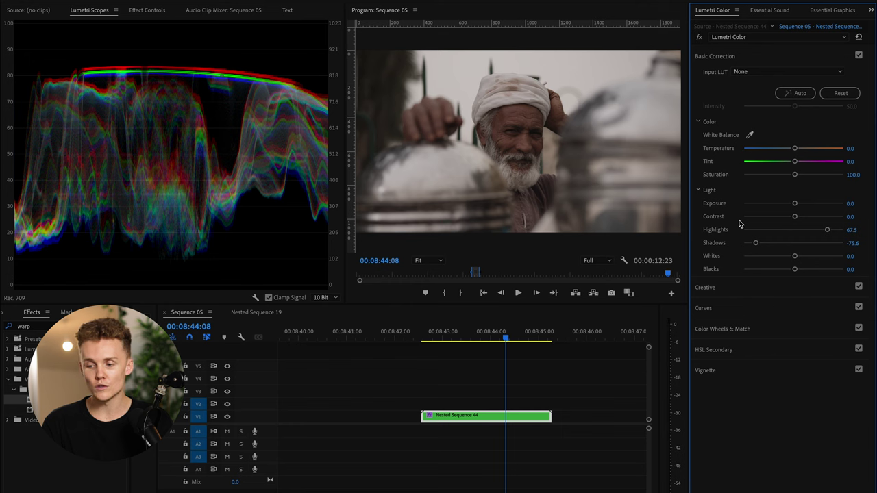
{"action": "left_click_drag", "start_coordinate": [795, 216], "coordinate": [812, 220]}
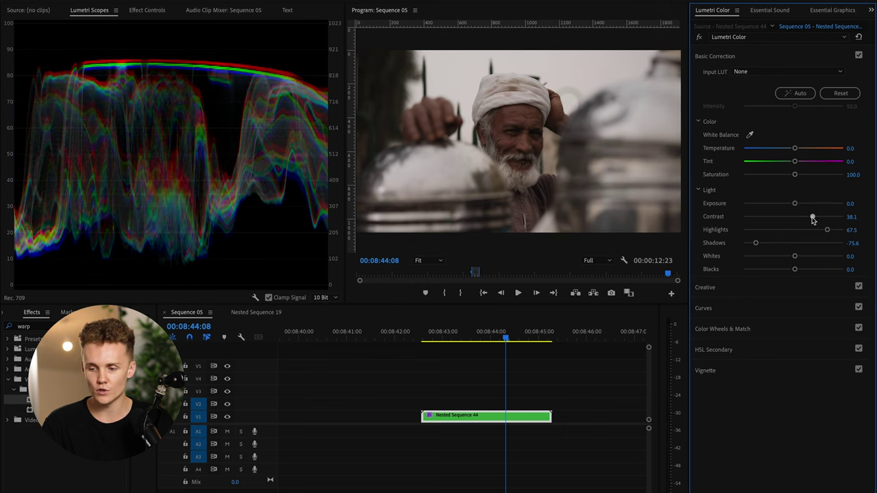
{"action": "left_click", "coordinate": [699, 37]}
{"action": "left_click", "coordinate": [699, 37]}
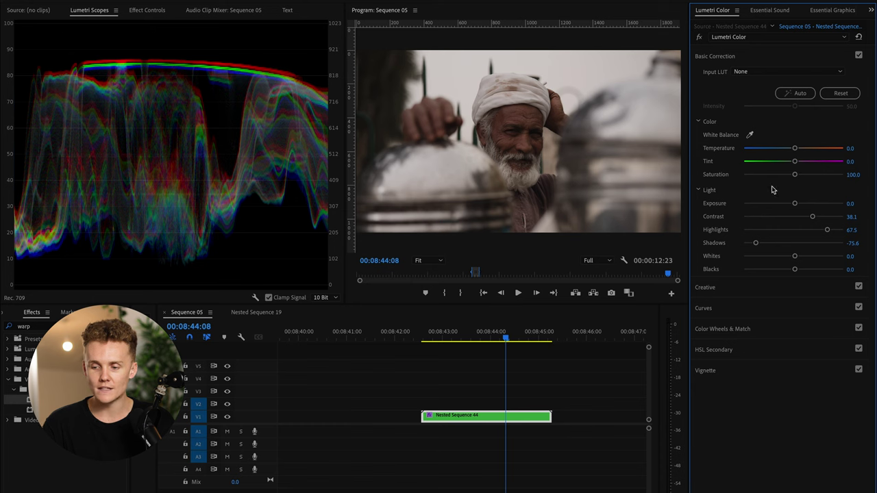
{"action": "mouse_move", "coordinate": [795, 149]}
{"action": "left_mouse_down"}
{"action": "mouse_move", "coordinate": [802, 152]}
{"action": "mouse_move", "coordinate": [795, 149]}
{"action": "left_mouse_up"}
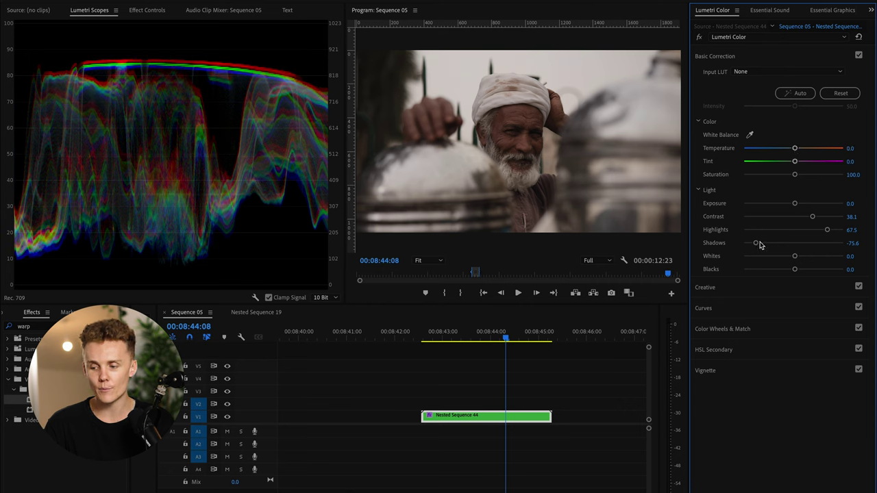
Shape the white RGB curve into a subtle S, lowering shadows, anchoring midtones and raising highlights, and compare with the grade off
{"action": "left_click", "coordinate": [734, 309]}
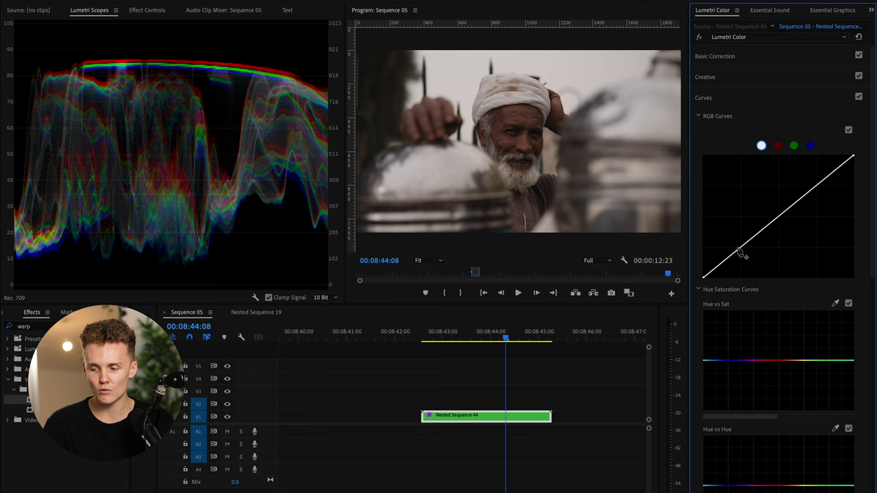
{"action": "left_click_drag", "start_coordinate": [739, 251], "coordinate": [740, 253]}
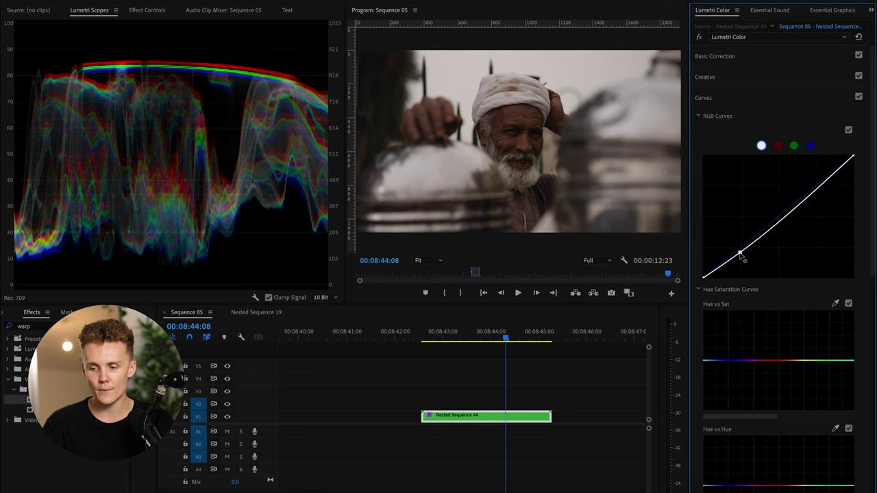
{"action": "left_click_drag", "start_coordinate": [779, 223], "coordinate": [777, 219]}
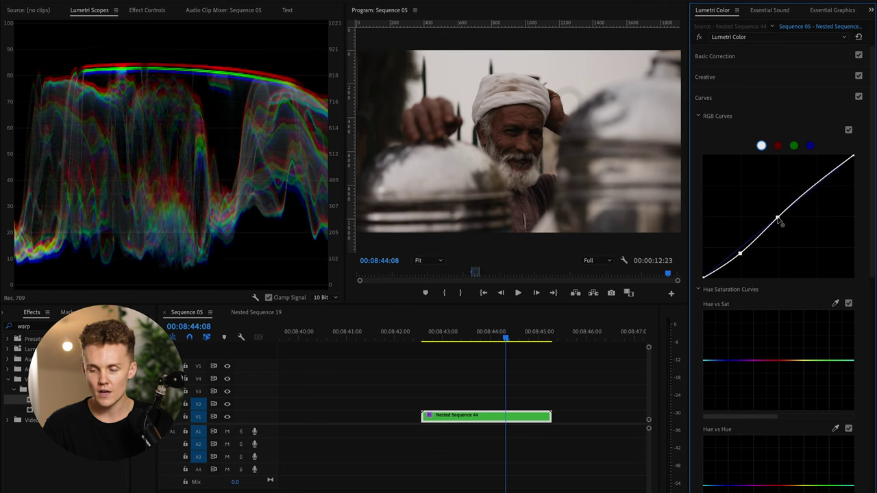
{"action": "left_click_drag", "start_coordinate": [740, 253], "coordinate": [740, 251]}
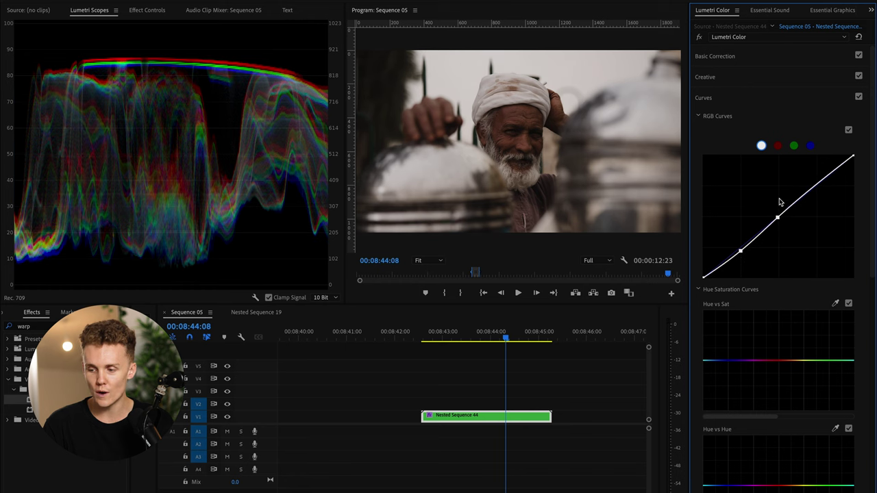
{"action": "left_click_drag", "start_coordinate": [815, 187], "coordinate": [815, 182]}
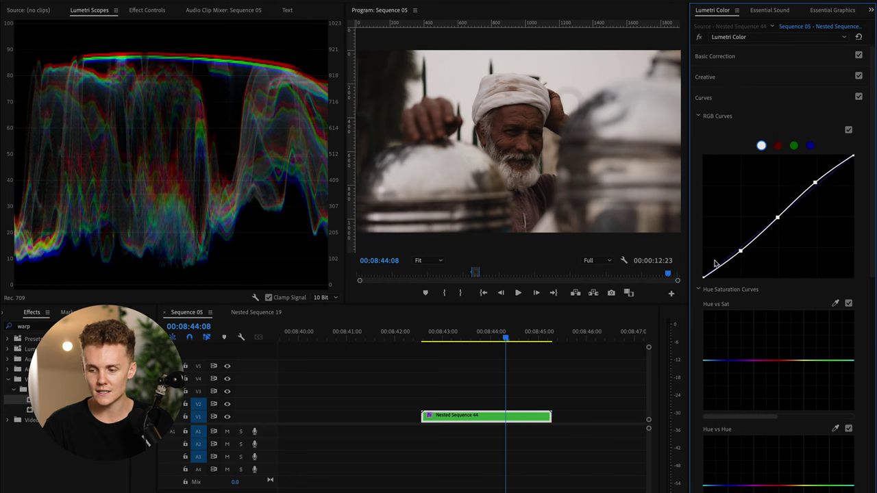
{"action": "left_click_drag", "start_coordinate": [704, 277], "coordinate": [703, 278]}
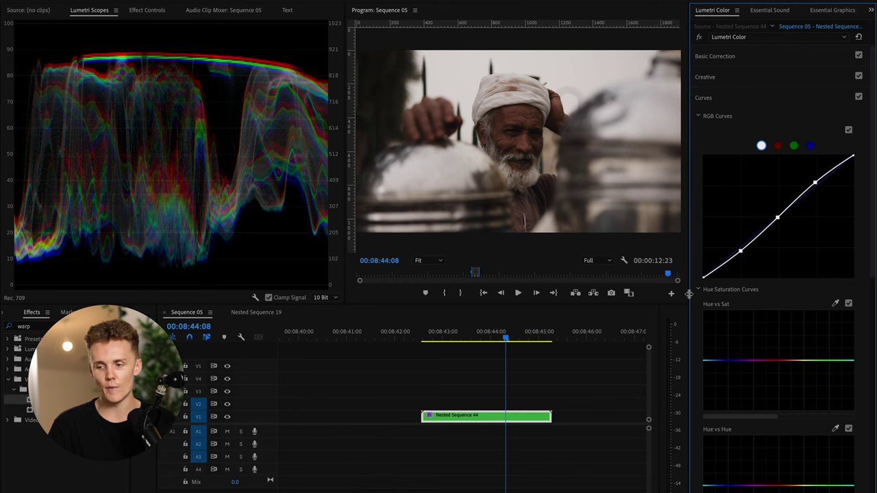
{"action": "left_click", "coordinate": [700, 38]}
{"action": "left_click", "coordinate": [700, 38]}
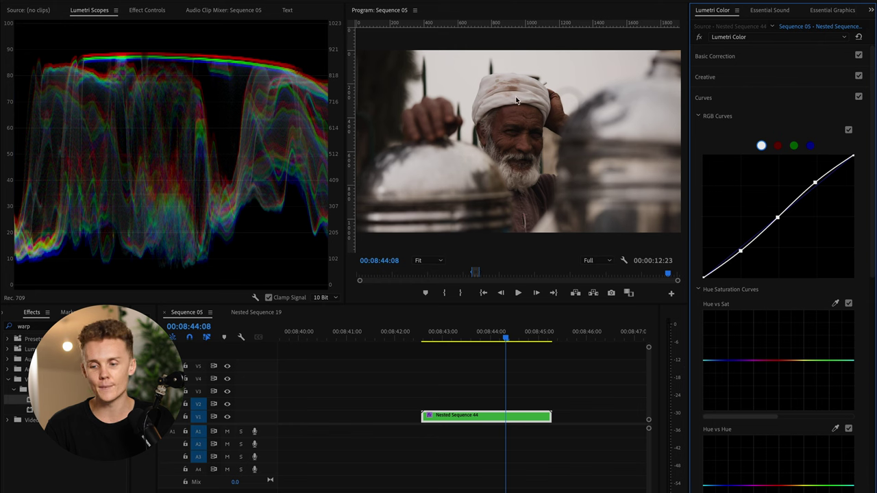
Try slight tints on the shadows, highlights and midtones color wheels and compare the image with the wheels disabled
{"action": "scroll", "coordinate": [792, 375], "scroll_direction": "down", "scroll_amount": 1}
{"action": "scroll", "coordinate": [788, 412], "scroll_direction": "down", "scroll_amount": 5}
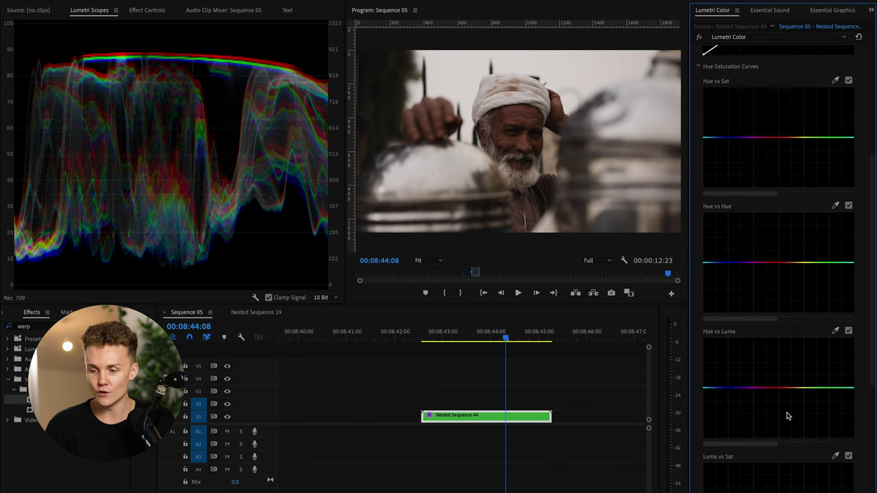
{"action": "scroll", "coordinate": [788, 445], "scroll_direction": "up", "scroll_amount": 6}
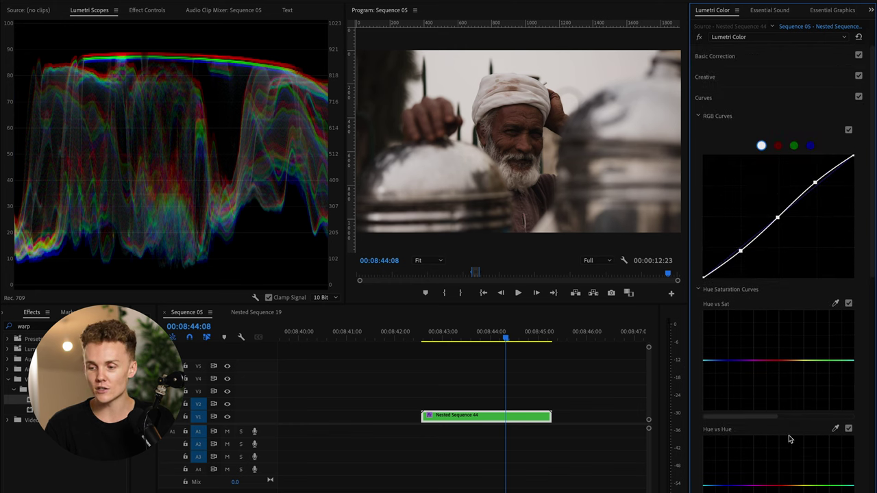
{"action": "left_click", "coordinate": [745, 98]}
{"action": "left_click", "coordinate": [738, 120]}
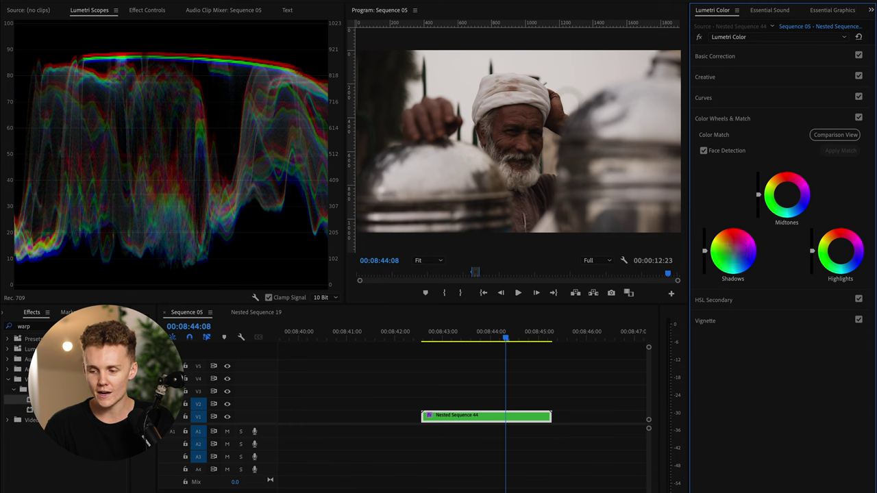
{"action": "left_click_drag", "start_coordinate": [732, 251], "coordinate": [733, 252]}
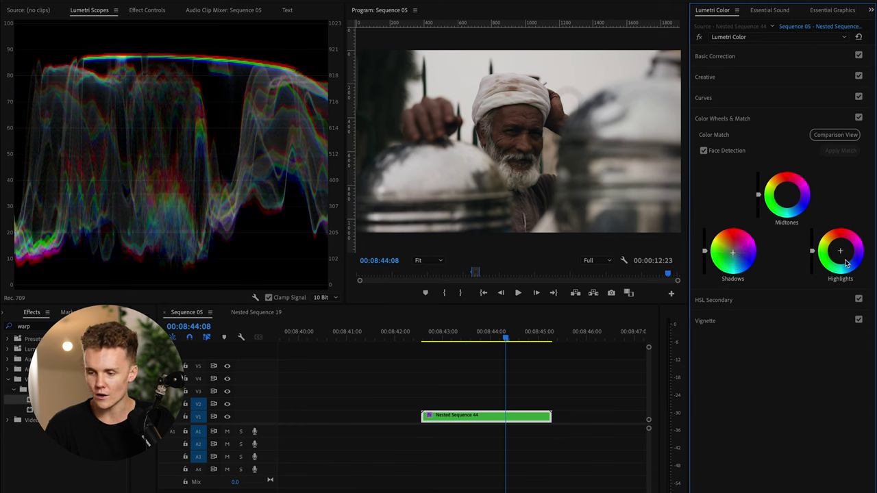
{"action": "left_click_drag", "start_coordinate": [840, 252], "coordinate": [839, 252]}
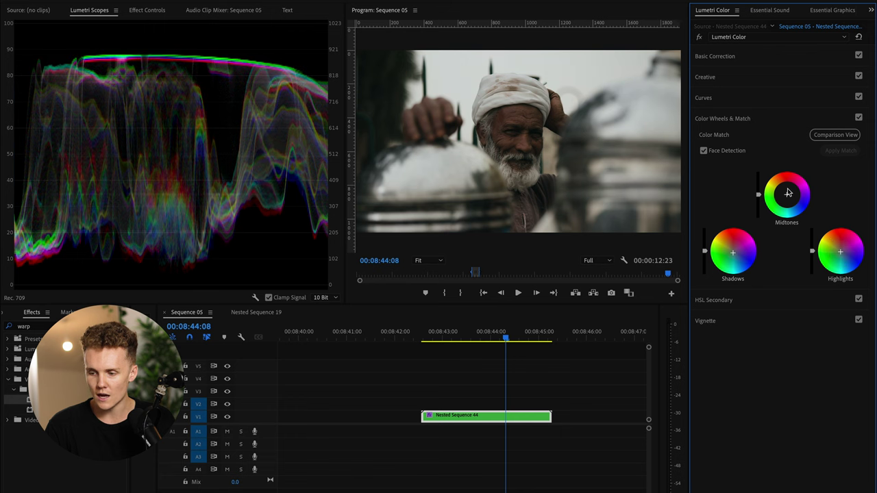
{"action": "left_click_drag", "start_coordinate": [786, 194], "coordinate": [787, 194]}
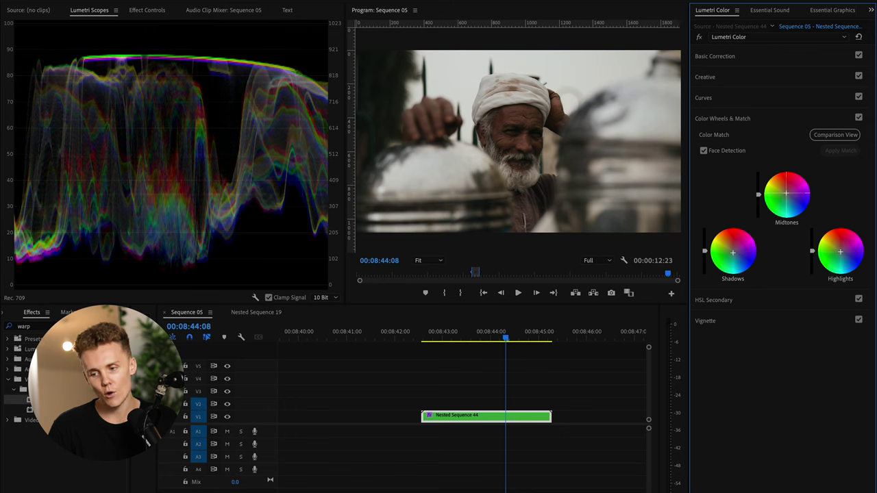
{"action": "left_click", "coordinate": [859, 118]}
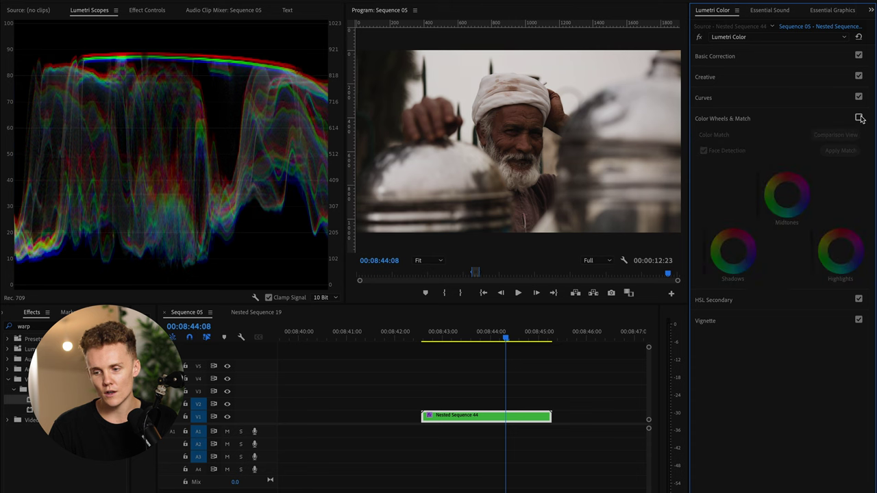
{"action": "left_click", "coordinate": [860, 118]}
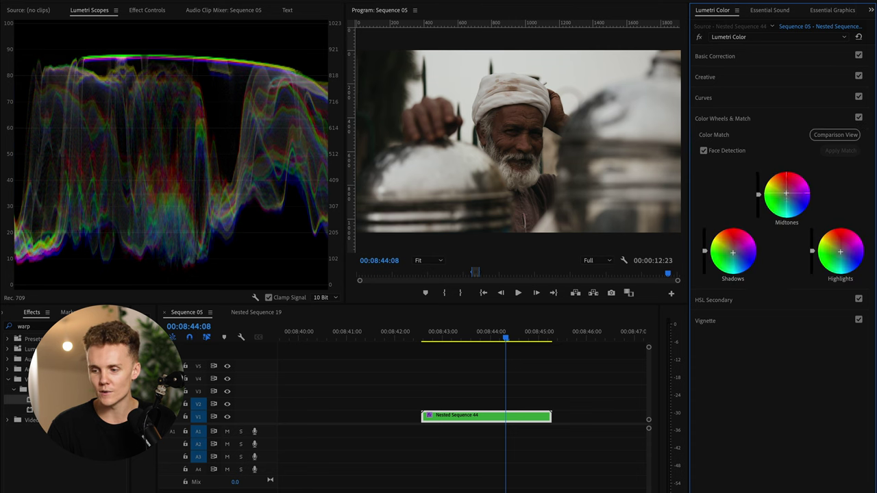
Reset the midtones, shadows and highlights color wheels to neutral and collapse their section
{"action": "double_click", "coordinate": [788, 193]}
{"action": "double_click", "coordinate": [733, 252]}
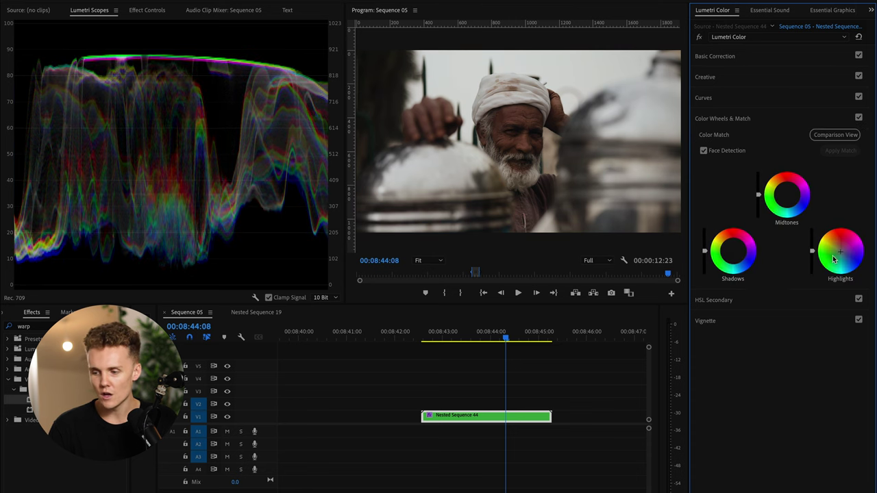
{"action": "double_click", "coordinate": [842, 255]}
{"action": "left_click", "coordinate": [758, 120]}
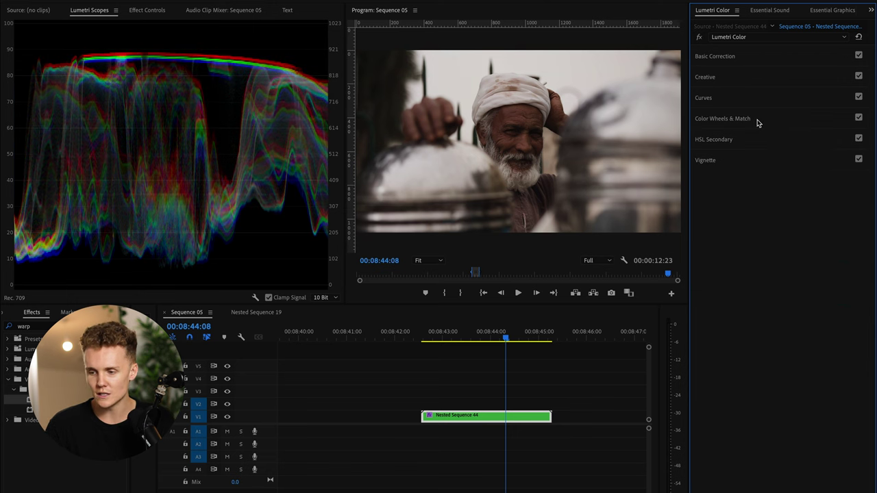
Desaturate the yellow-to-green range on the Hue vs Sat curve, with anchor points at orange and blue
{"action": "left_click", "coordinate": [722, 98]}
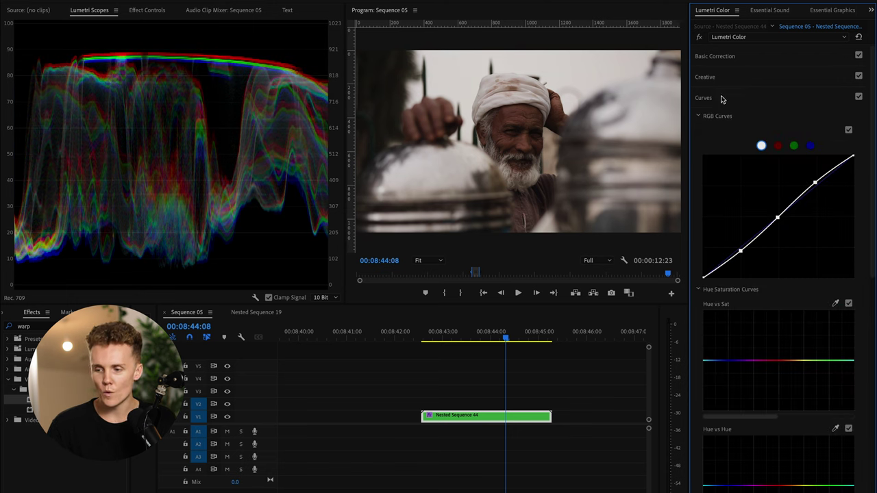
{"action": "scroll", "coordinate": [719, 309], "scroll_direction": "down", "scroll_amount": 1}
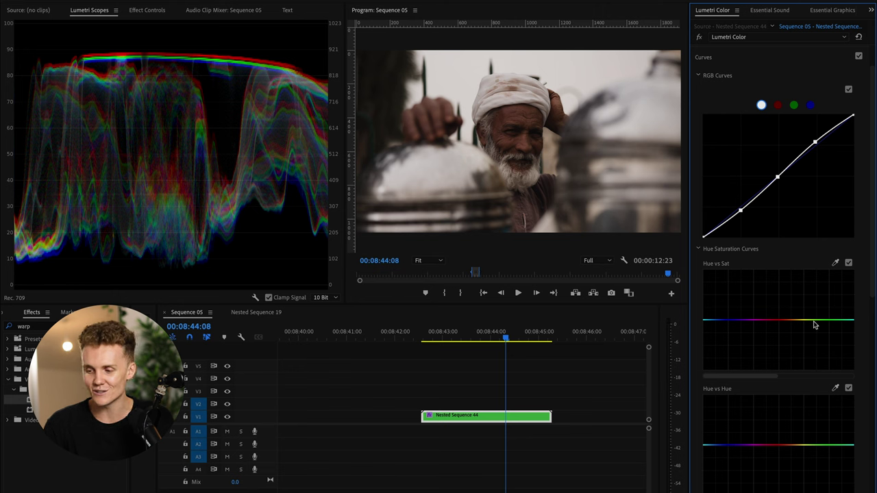
{"action": "scroll", "coordinate": [787, 314], "scroll_direction": "down", "scroll_amount": 3}
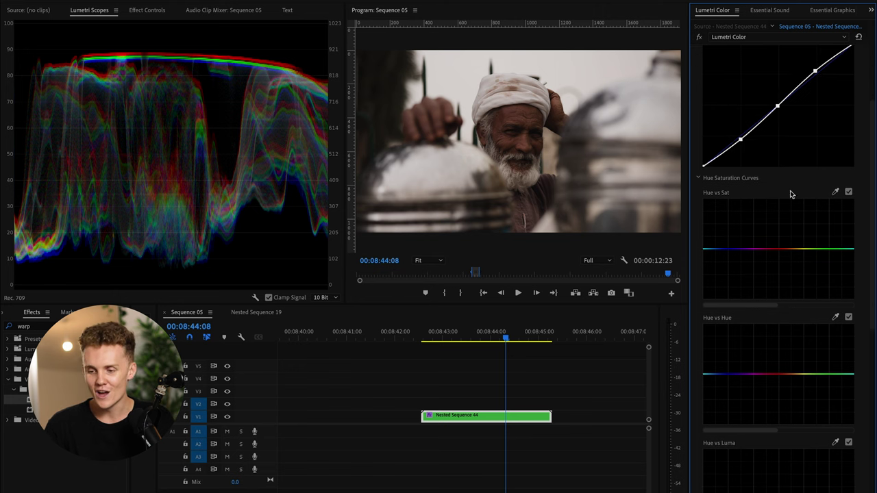
{"action": "left_click", "coordinate": [792, 249]}
{"action": "left_click", "coordinate": [840, 250]}
{"action": "left_click_drag", "start_coordinate": [823, 250], "coordinate": [812, 296]}
{"action": "left_click", "coordinate": [712, 248]}
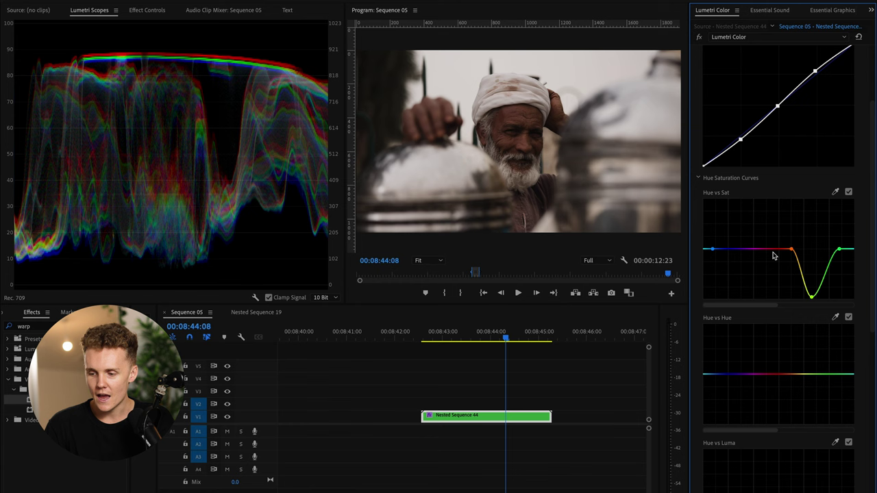
{"action": "left_click_drag", "start_coordinate": [841, 250], "coordinate": [840, 296]}
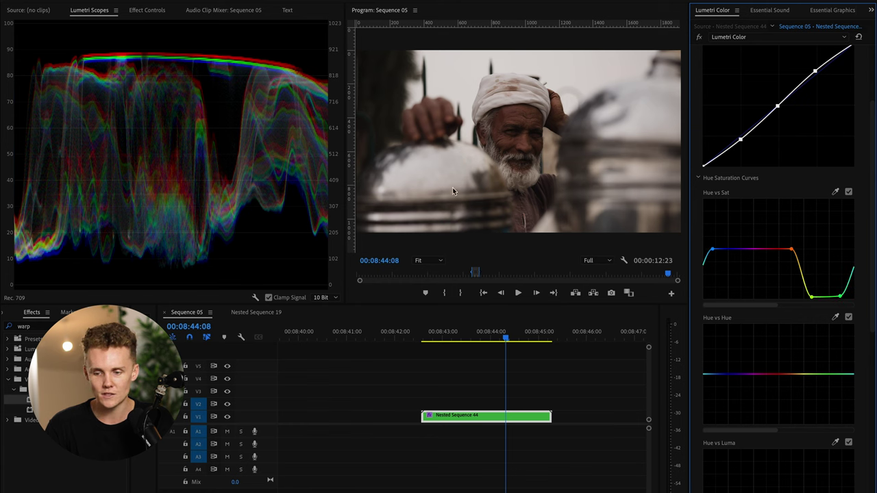
{"action": "mouse_move", "coordinate": [811, 296]}
{"action": "left_mouse_down"}
{"action": "mouse_move", "coordinate": [810, 282]}
{"action": "mouse_move", "coordinate": [840, 291]}
{"action": "mouse_move", "coordinate": [840, 282]}
{"action": "mouse_move", "coordinate": [826, 292]}
{"action": "left_mouse_up"}
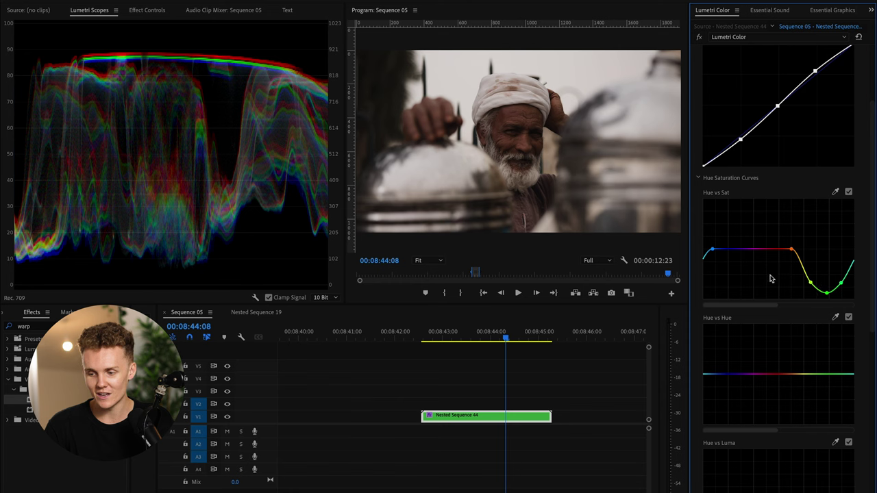
Raise the blue saturation slightly on the Hue vs Sat curve, anchoring it with points at purple and magenta
{"action": "left_click", "coordinate": [730, 249]}
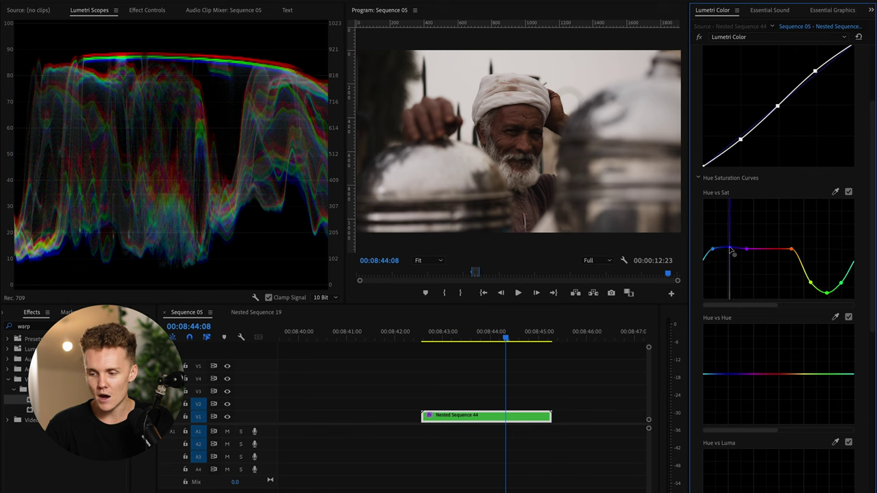
{"action": "left_click", "coordinate": [746, 248]}
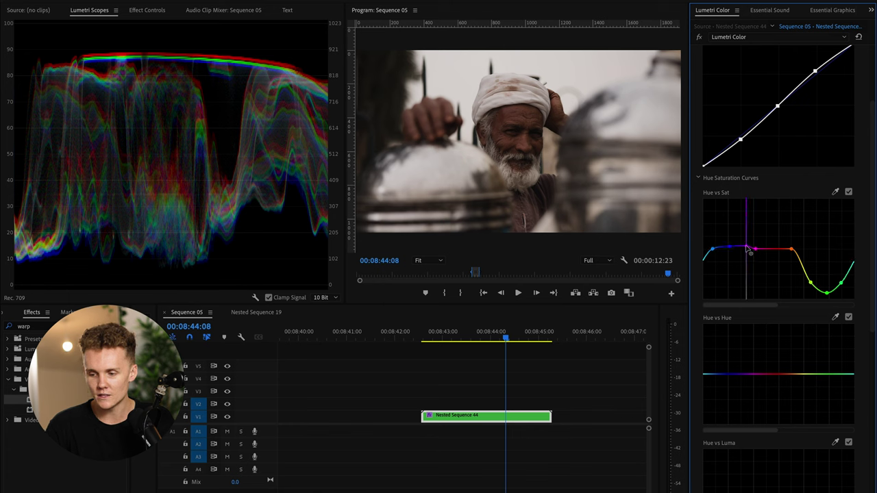
{"action": "left_click_drag", "start_coordinate": [730, 250], "coordinate": [729, 246]}
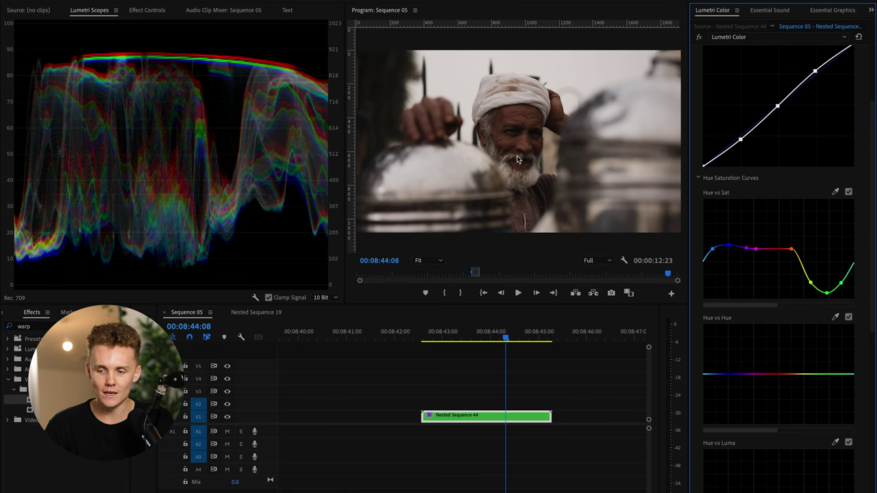
{"action": "scroll", "coordinate": [745, 396], "scroll_direction": "down", "scroll_amount": 1}
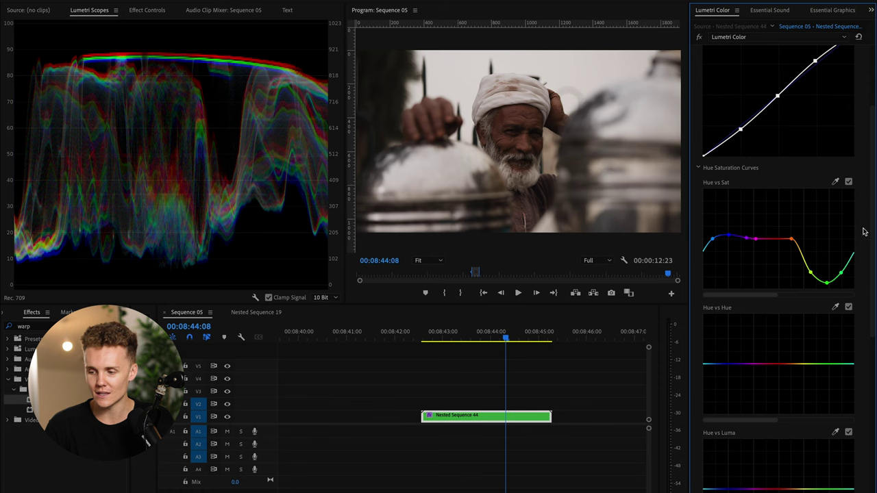
Sample the bright sky for the Luma vs Sat curve and fully desaturate the brightest highlights
{"action": "left_click_drag", "start_coordinate": [868, 231], "coordinate": [865, 322]}
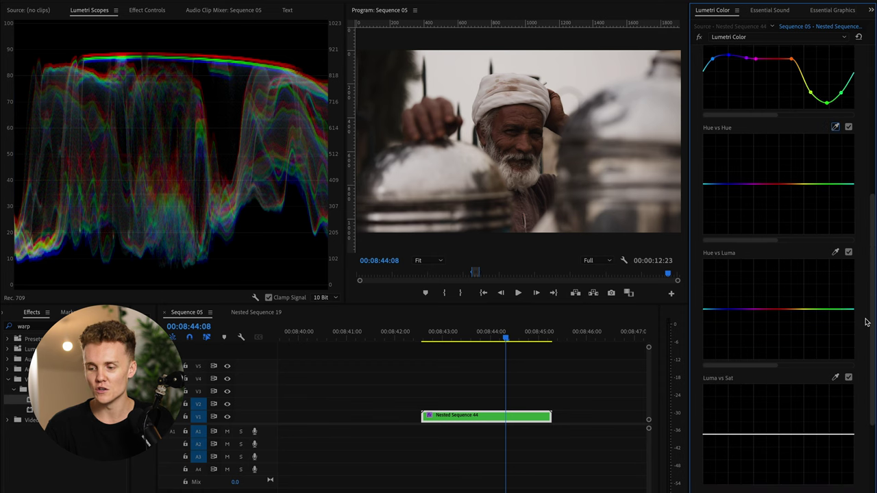
{"action": "scroll", "coordinate": [867, 322], "scroll_direction": "down", "scroll_amount": 1}
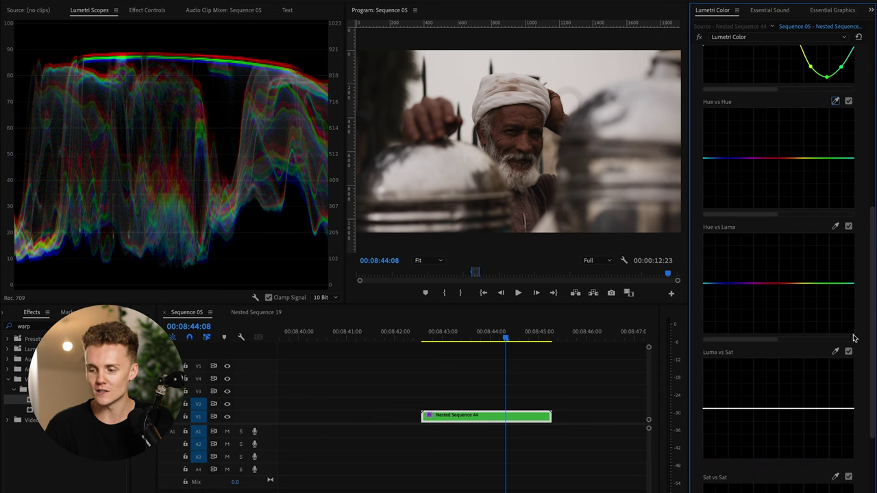
{"action": "scroll", "coordinate": [873, 344], "scroll_direction": "down", "scroll_amount": 3}
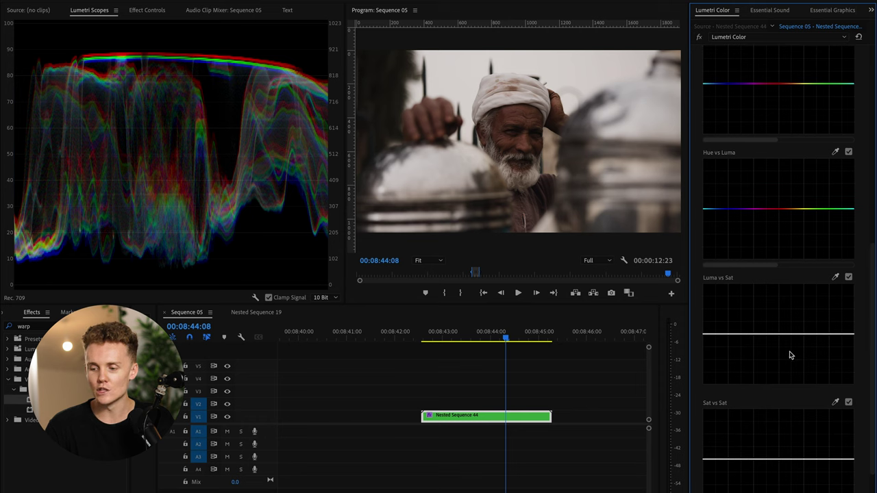
{"action": "left_click", "coordinate": [835, 276]}
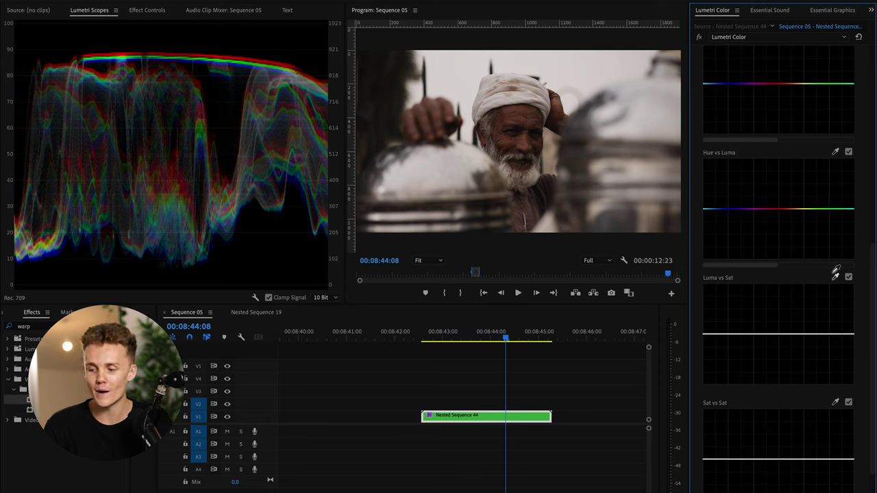
{"action": "left_click", "coordinate": [575, 59]}
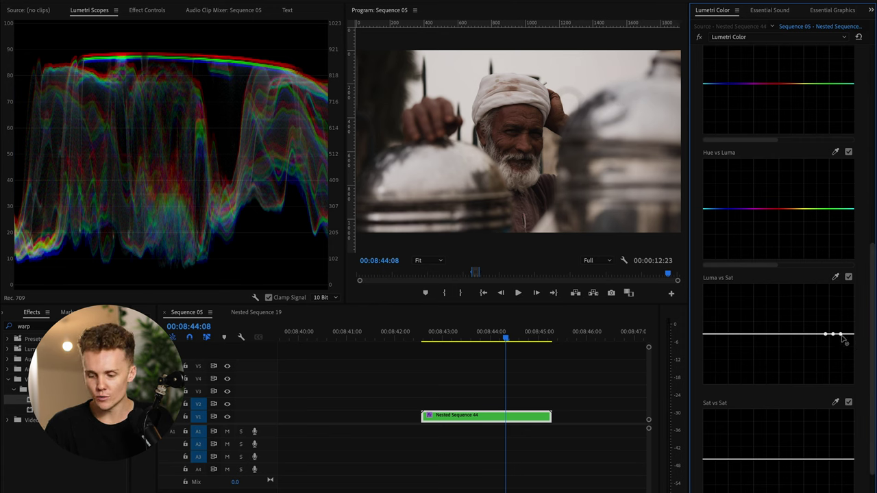
{"action": "left_click_drag", "start_coordinate": [842, 335], "coordinate": [854, 397]}
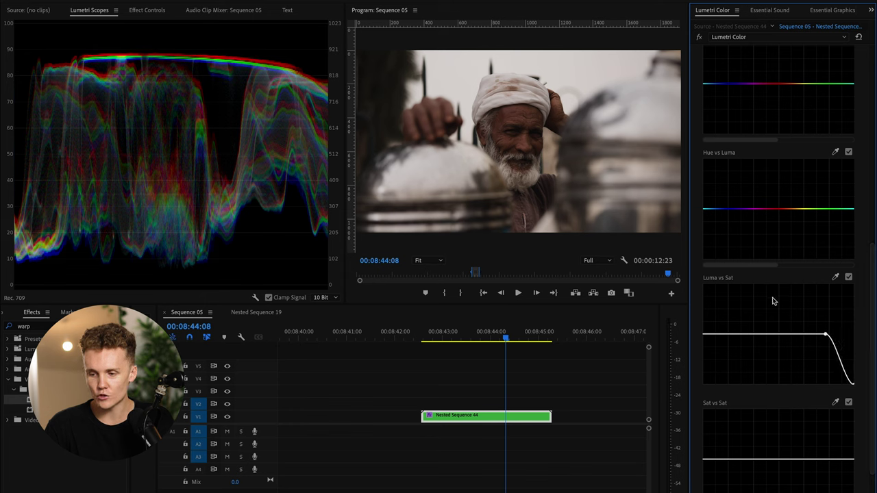
Disable the Luma vs Sat curve and compare the image with and without the whole Lumetri Color effect
{"action": "left_click", "coordinate": [849, 277]}
{"action": "left_click", "coordinate": [849, 278]}
{"action": "left_click", "coordinate": [849, 278]}
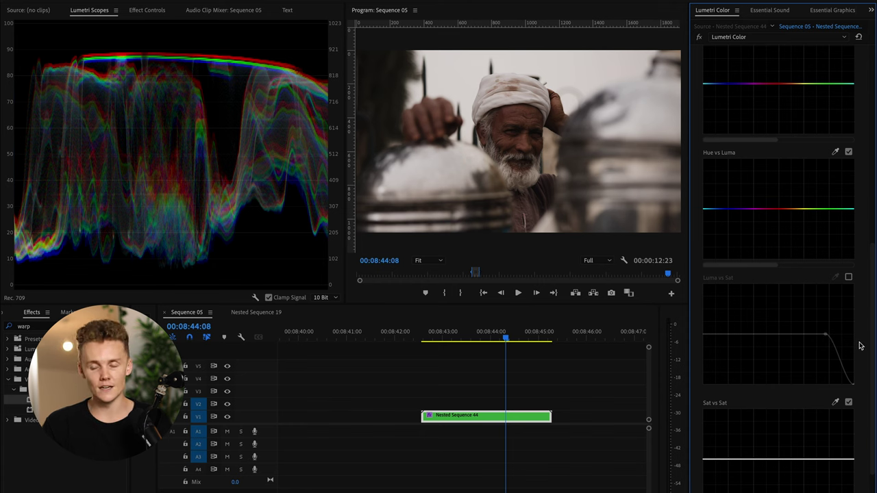
{"action": "scroll", "coordinate": [827, 352], "scroll_direction": "up", "scroll_amount": 10}
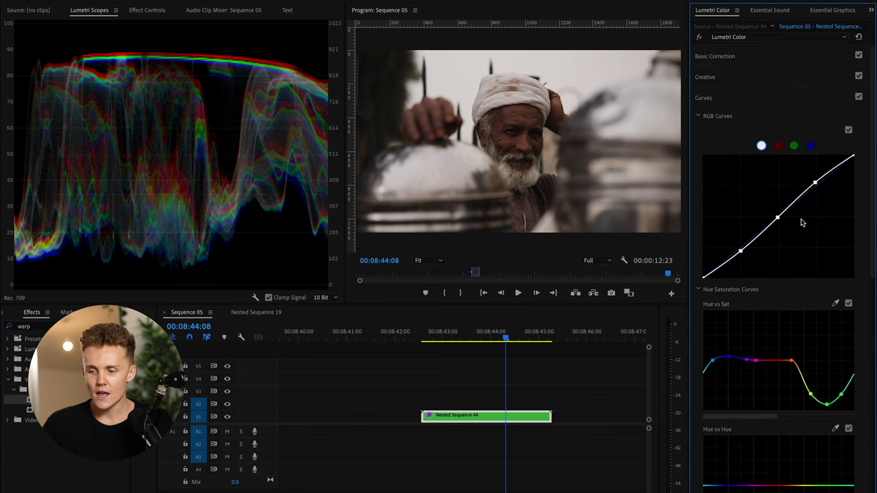
{"action": "left_click", "coordinate": [698, 36]}
{"action": "left_click", "coordinate": [699, 37]}
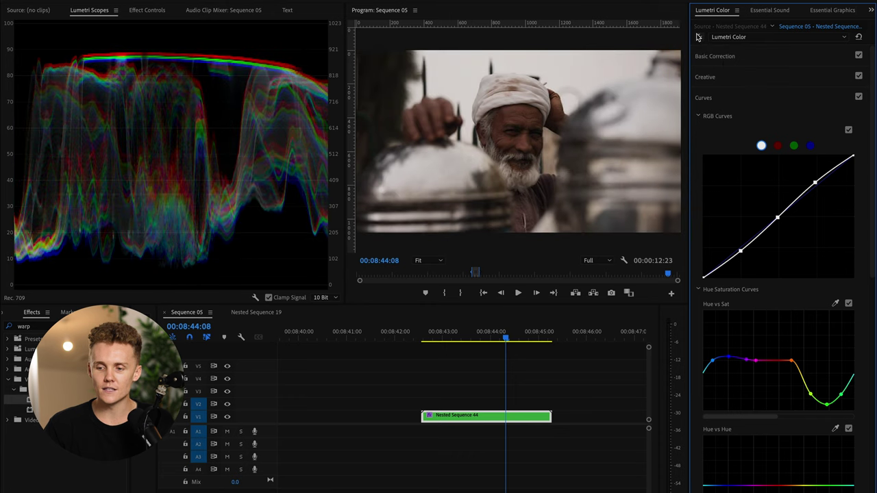
Cool the image with a Temperature of -5.6 and compare it with the Curves section disabled
{"action": "left_click", "coordinate": [726, 57]}
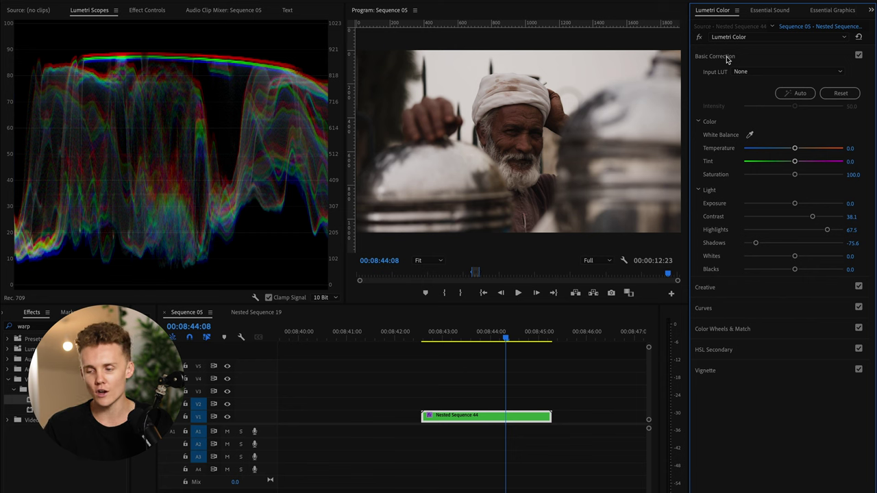
{"action": "left_click_drag", "start_coordinate": [795, 149], "coordinate": [791, 149]}
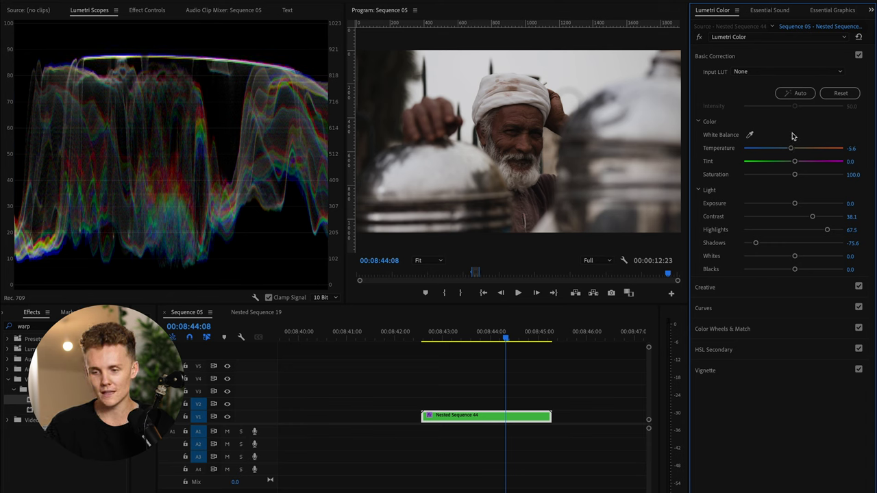
{"action": "left_click", "coordinate": [725, 311]}
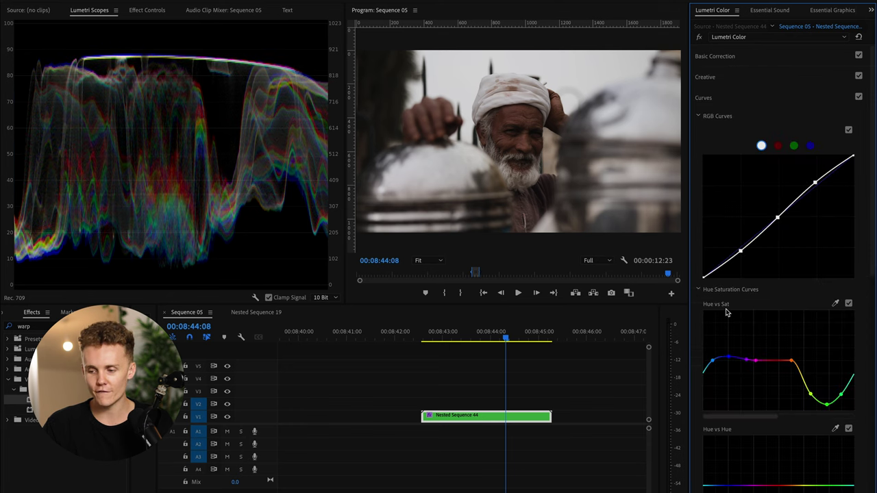
{"action": "left_click", "coordinate": [858, 97]}
{"action": "left_click", "coordinate": [859, 97]}
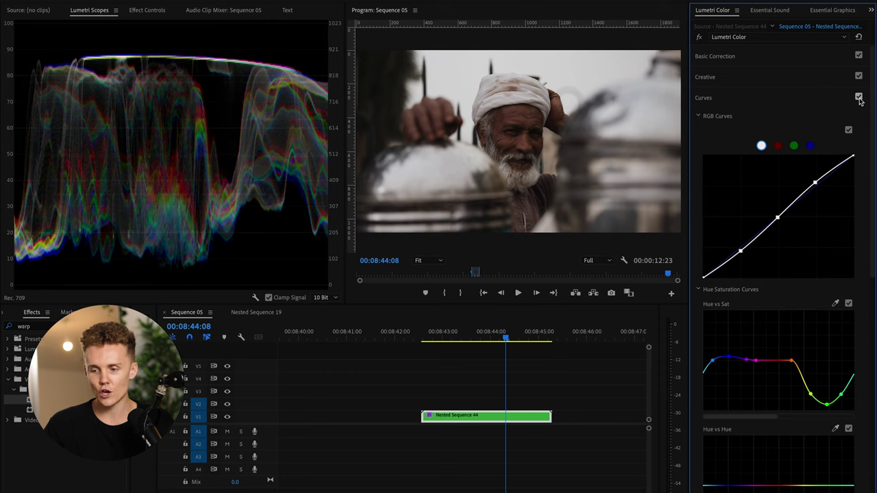
{"action": "left_click", "coordinate": [759, 103]}
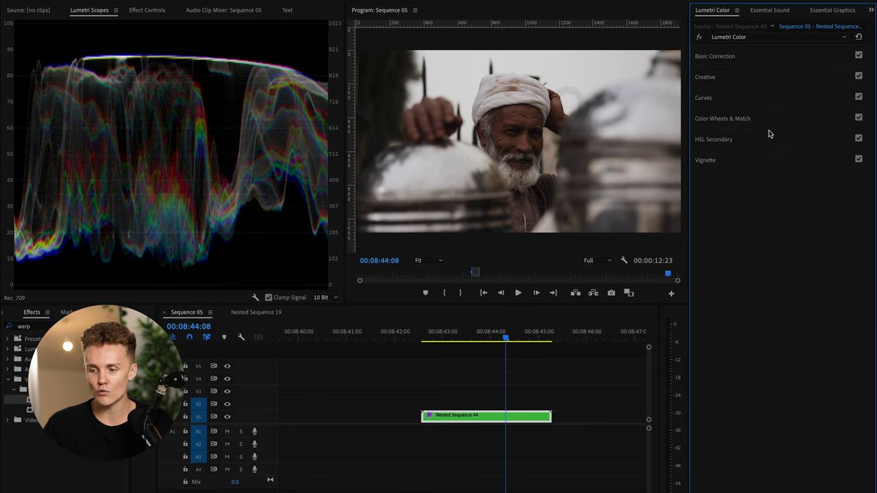
Tint the Highlights color wheel slightly toward cyan-blue and compare the image with the color wheels disabled
{"action": "left_click", "coordinate": [770, 119]}
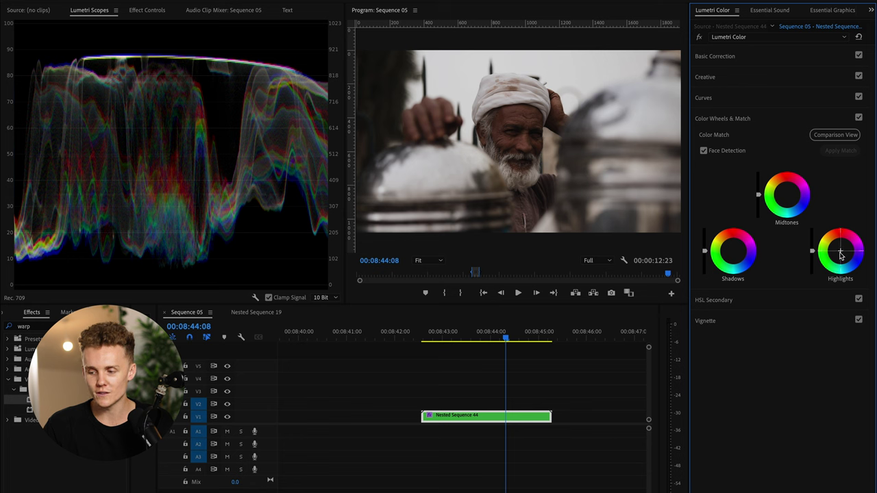
{"action": "left_click_drag", "start_coordinate": [841, 253], "coordinate": [840, 252]}
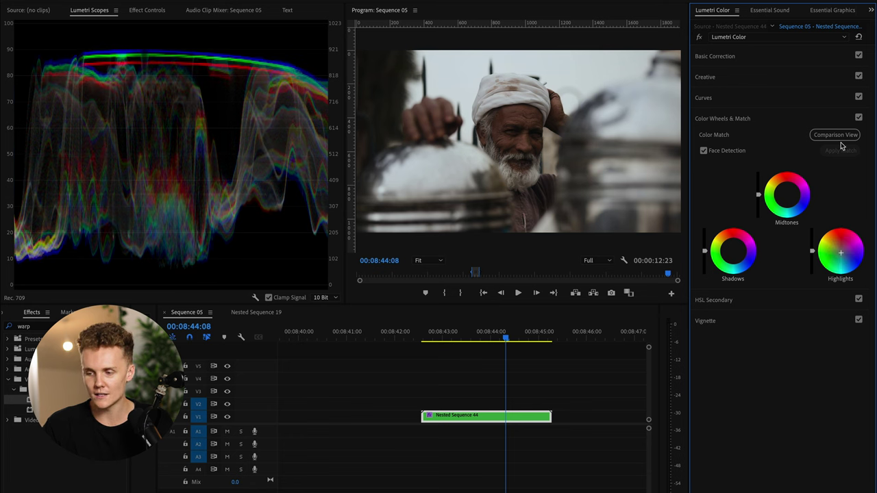
{"action": "left_click", "coordinate": [859, 119]}
{"action": "left_click", "coordinate": [859, 118]}
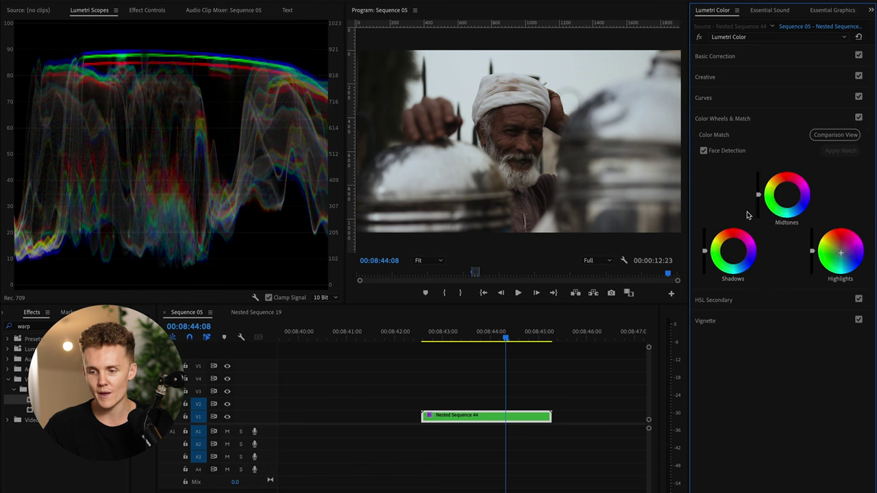
Tint the Shadows wheel slightly toward red, nudge the Midtones wheel, and compare the image with the color wheels disabled
{"action": "left_click_drag", "start_coordinate": [733, 251], "coordinate": [733, 249]}
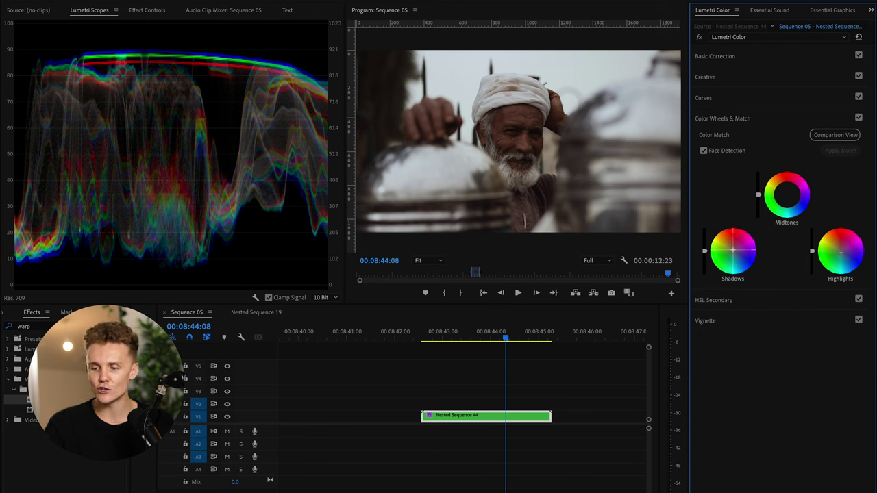
{"action": "left_click", "coordinate": [859, 118]}
{"action": "left_click", "coordinate": [860, 119]}
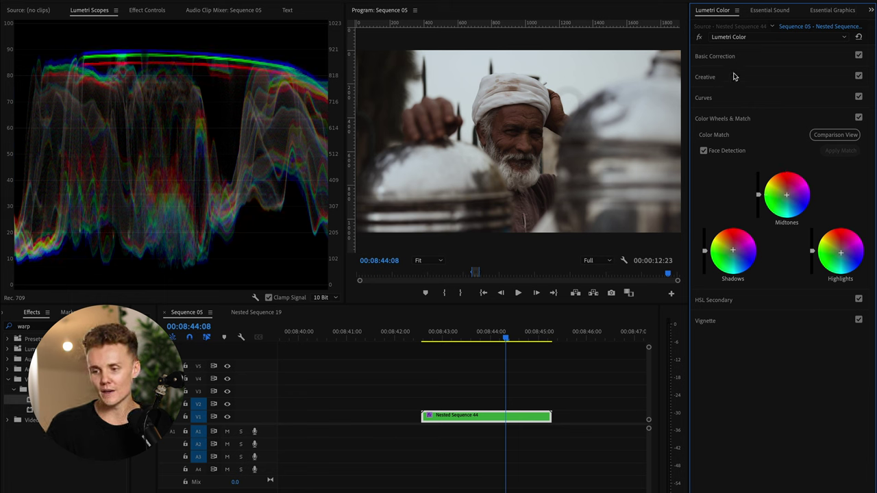
Add a point in the red range of a hue saturation curve, raise it slightly, and collapse the Curves section
{"action": "left_click", "coordinate": [718, 97]}
{"action": "scroll", "coordinate": [777, 281], "scroll_direction": "down", "scroll_amount": 2}
{"action": "left_click", "coordinate": [777, 329]}
{"action": "left_click_drag", "start_coordinate": [779, 327], "coordinate": [777, 324]}
{"action": "left_click", "coordinate": [799, 71]}
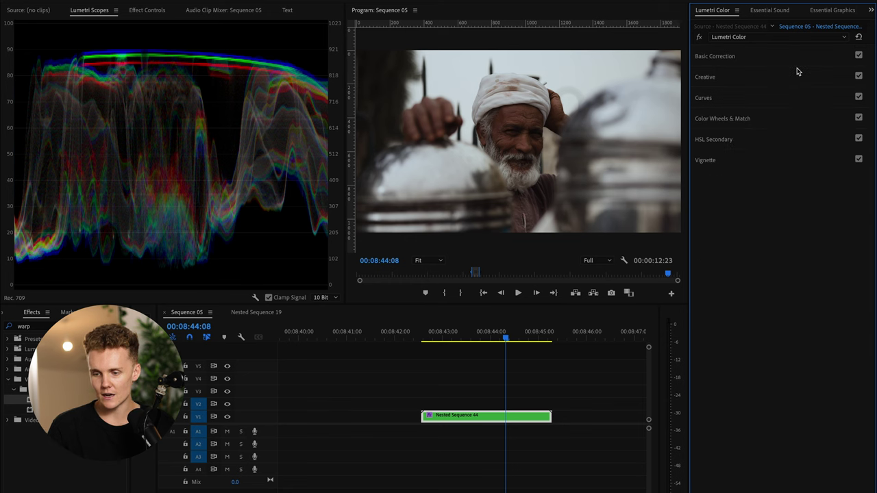
Compare the graded image with the original by repeatedly bypassing the Lumetri Color effect
{"action": "left_click", "coordinate": [699, 37]}
{"action": "left_click", "coordinate": [699, 37]}
{"action": "left_click", "coordinate": [699, 37]}
{"action": "left_click", "coordinate": [699, 37]}
{"action": "left_click", "coordinate": [699, 37]}
{"action": "left_click", "coordinate": [699, 37]}
Add a subtle vignette with an Amount of -0.1 and compare the image with the Lumetri Color effect bypassed
{"action": "left_click", "coordinate": [731, 159]}
{"action": "left_click_drag", "start_coordinate": [794, 176], "coordinate": [791, 180]}
{"action": "left_click", "coordinate": [699, 37]}
{"action": "left_click", "coordinate": [699, 37]}
{"action": "left_click", "coordinate": [699, 37]}
{"action": "left_click", "coordinate": [699, 37]}
{"action": "left_click", "coordinate": [699, 37]}
{"action": "left_click", "coordinate": [699, 37]}
{"action": "left_click", "coordinate": [699, 37]}
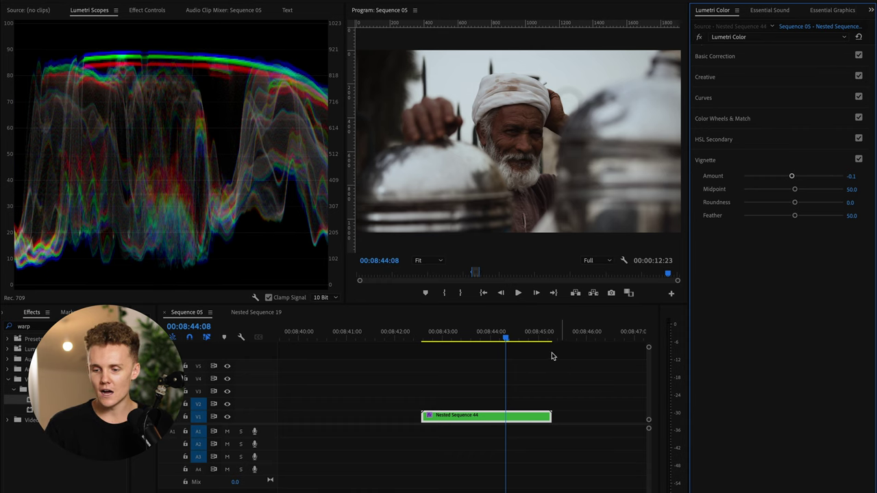
Play the graded clip from its start and return the playhead to 00:08:44:08
{"action": "left_click", "coordinate": [425, 332]}
{"action": "key", "text": "space"}
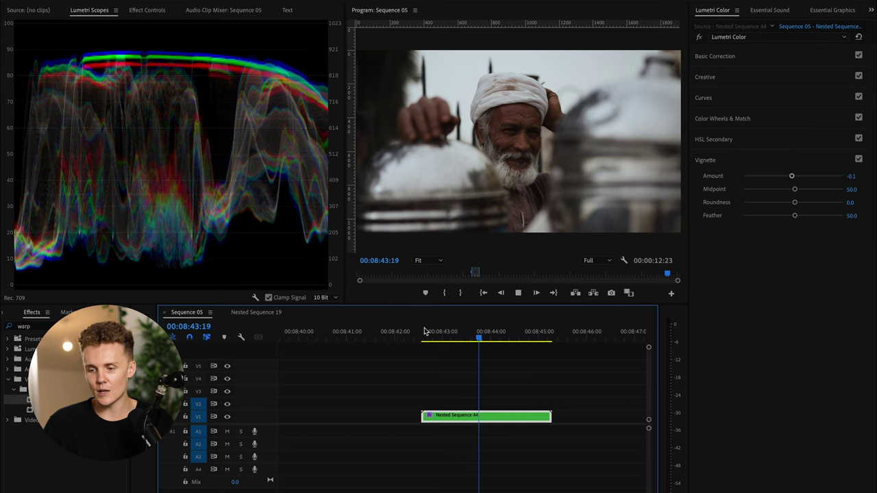
{"action": "left_click_drag", "start_coordinate": [457, 332], "coordinate": [505, 334]}
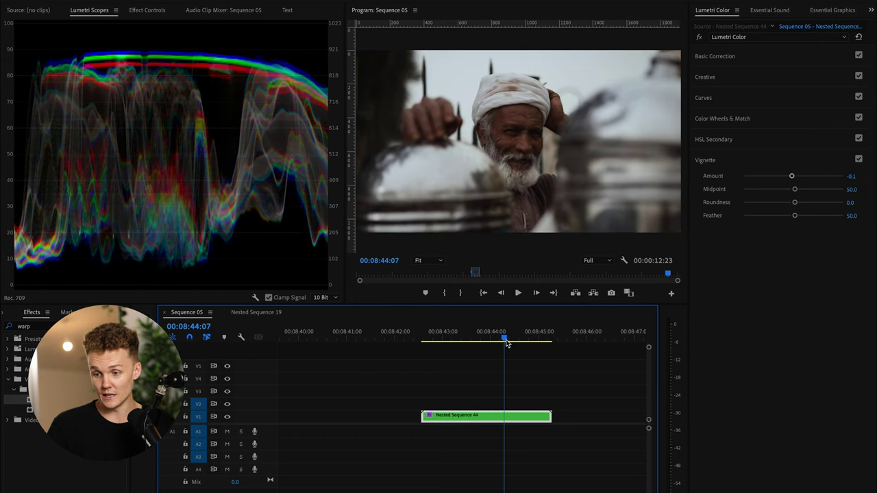
{"action": "left_click", "coordinate": [724, 56]}
{"action": "left_click", "coordinate": [723, 56]}
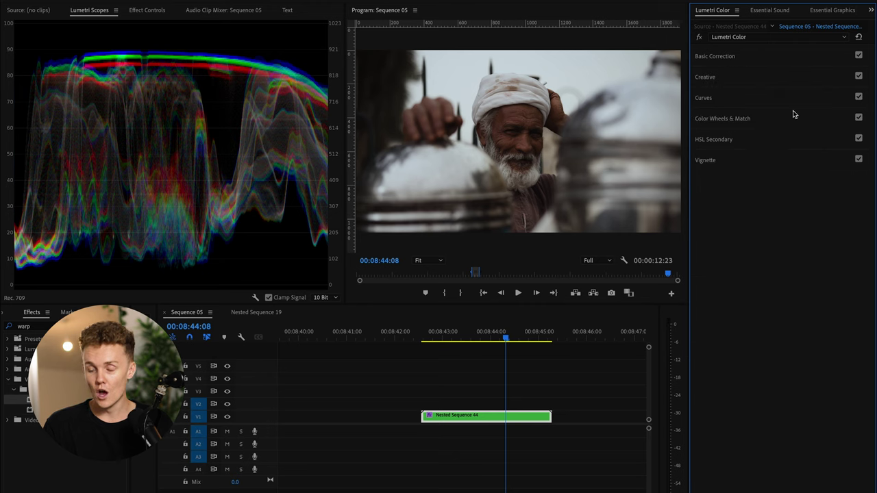
Add a second Lumetri Color effect to the nested clip and check the clip's list of Lumetri effects
{"action": "left_click", "coordinate": [781, 38]}
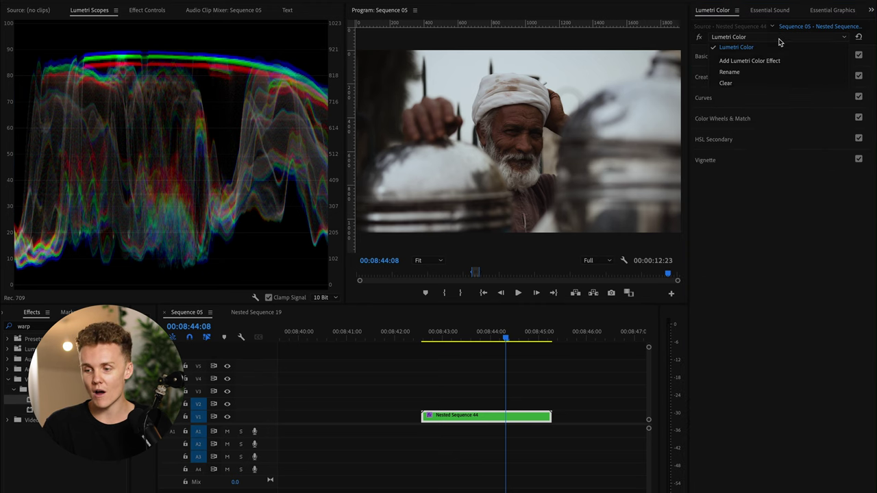
{"action": "left_click", "coordinate": [764, 64]}
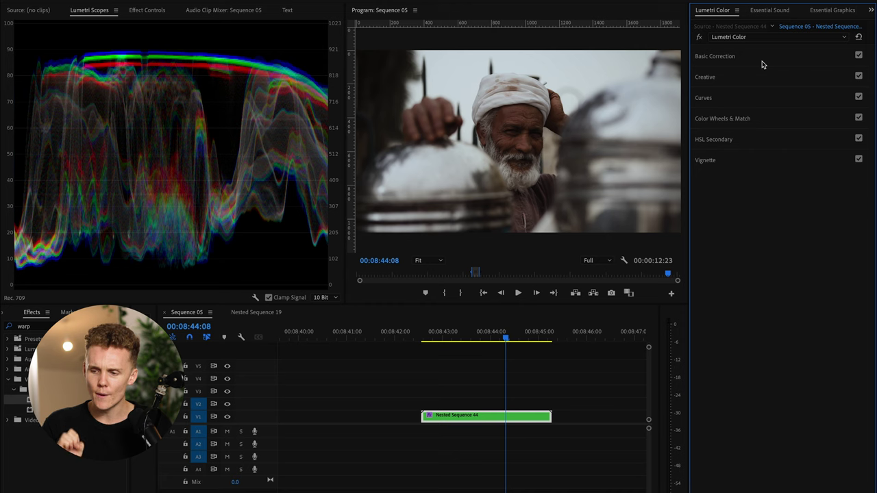
{"action": "left_click", "coordinate": [747, 37]}
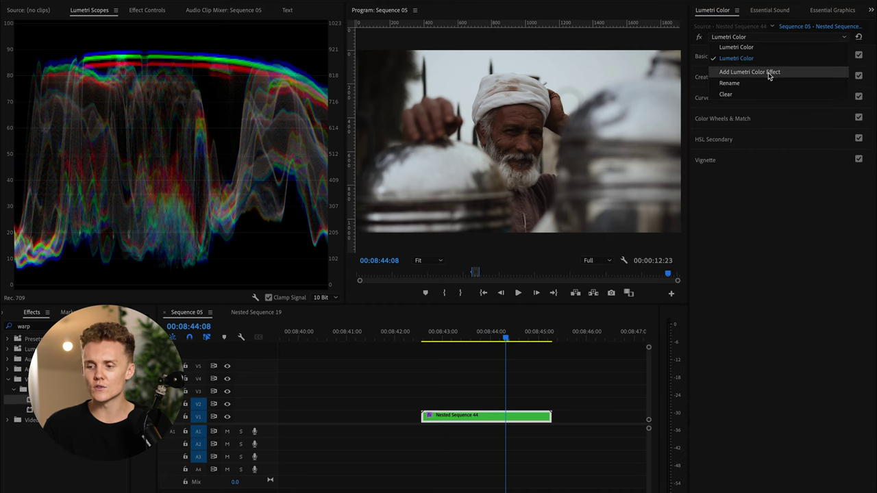
{"action": "left_click", "coordinate": [739, 37]}
{"action": "left_click", "coordinate": [741, 37]}
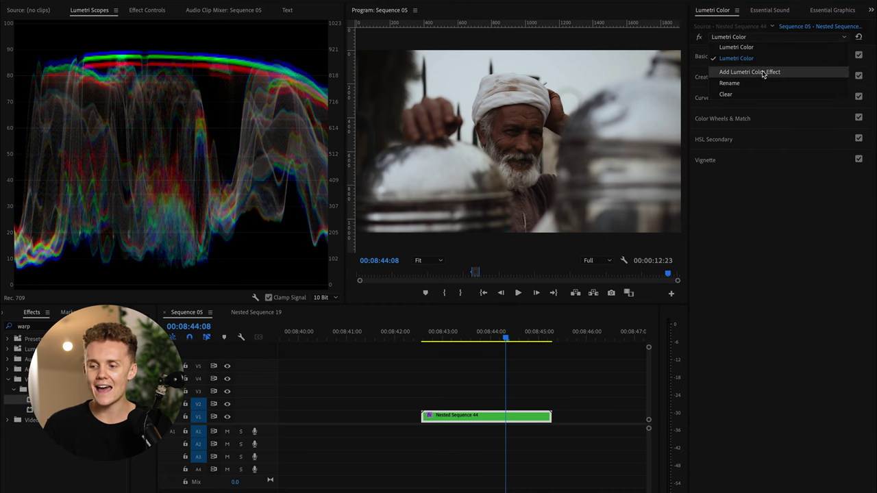
In the clip's effect controls, collapse Warp Stabilizer and the first Lumetri Color effect, toggling the latter to compare the image
{"action": "left_click", "coordinate": [146, 12]}
{"action": "left_click", "coordinate": [96, 10]}
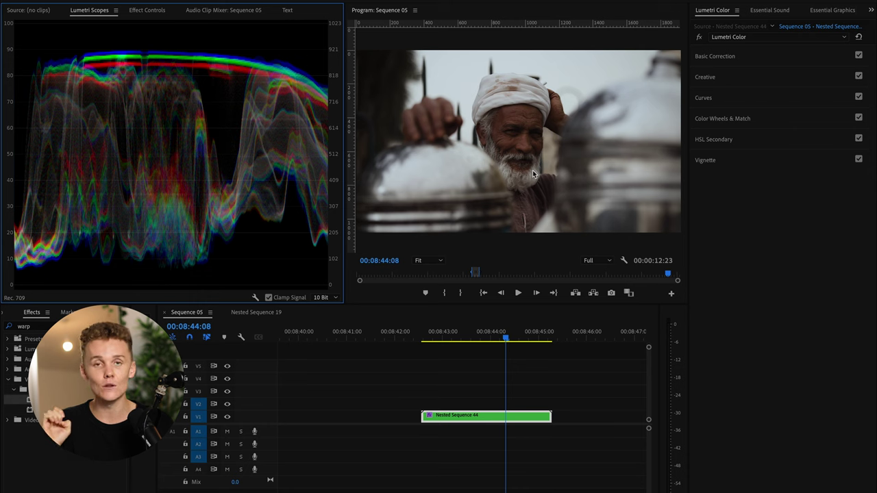
{"action": "left_click", "coordinate": [148, 12]}
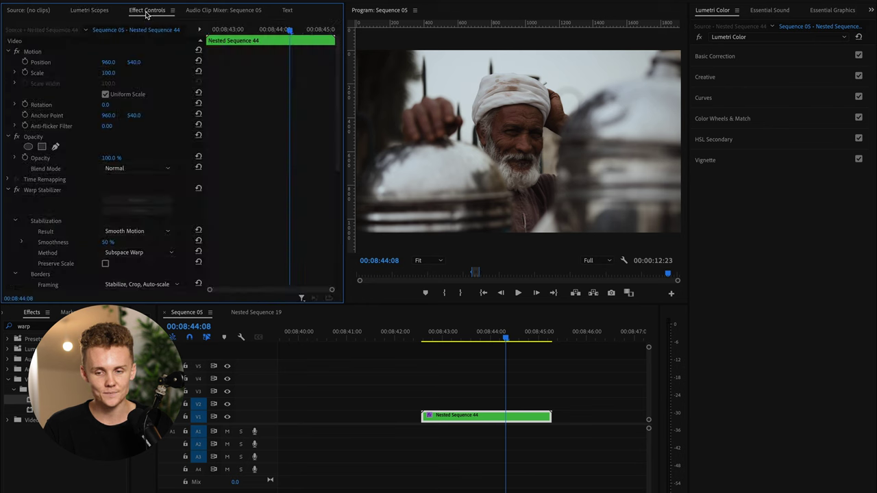
{"action": "left_click", "coordinate": [8, 190]}
{"action": "scroll", "coordinate": [26, 177], "scroll_direction": "down", "scroll_amount": 3}
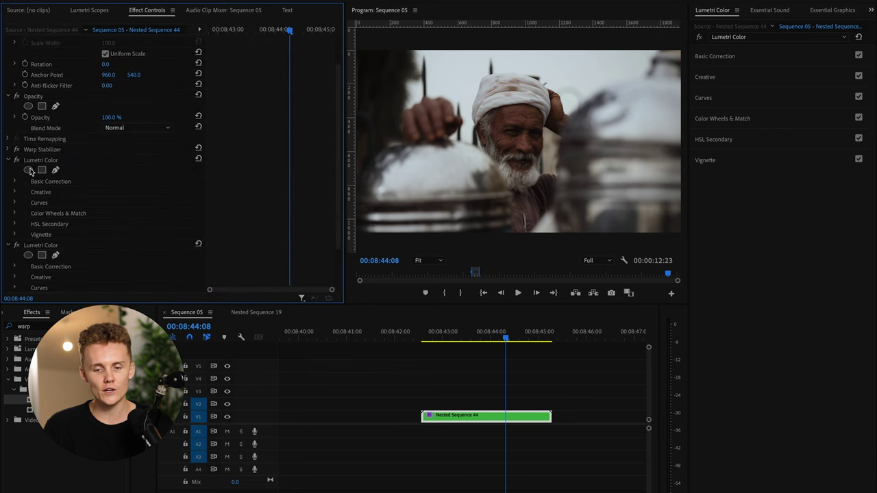
{"action": "scroll", "coordinate": [36, 201], "scroll_direction": "down", "scroll_amount": 3}
{"action": "left_click", "coordinate": [17, 120]}
{"action": "left_click", "coordinate": [17, 120]}
{"action": "left_click", "coordinate": [7, 120]}
{"action": "left_click", "coordinate": [7, 120]}
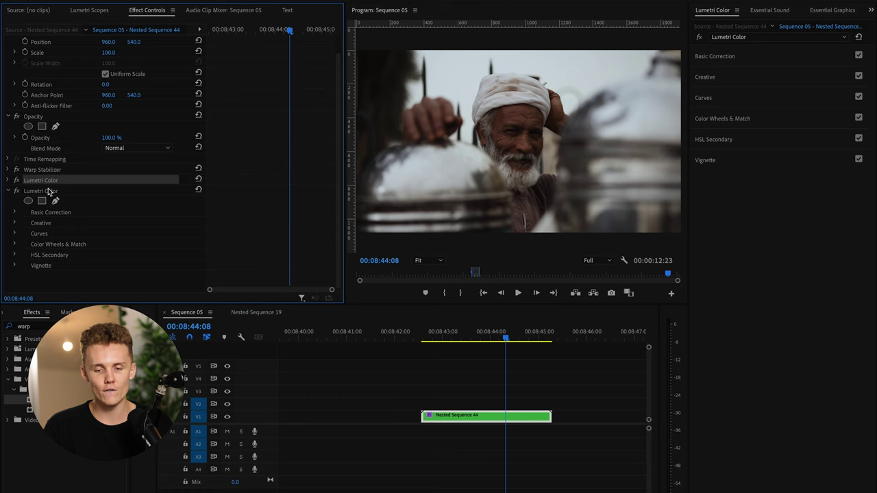
Add an elliptical mask to the second Lumetri Color effect, flattened over the man's eyes, with a Mask Feather of 77
{"action": "left_click", "coordinate": [28, 201]}
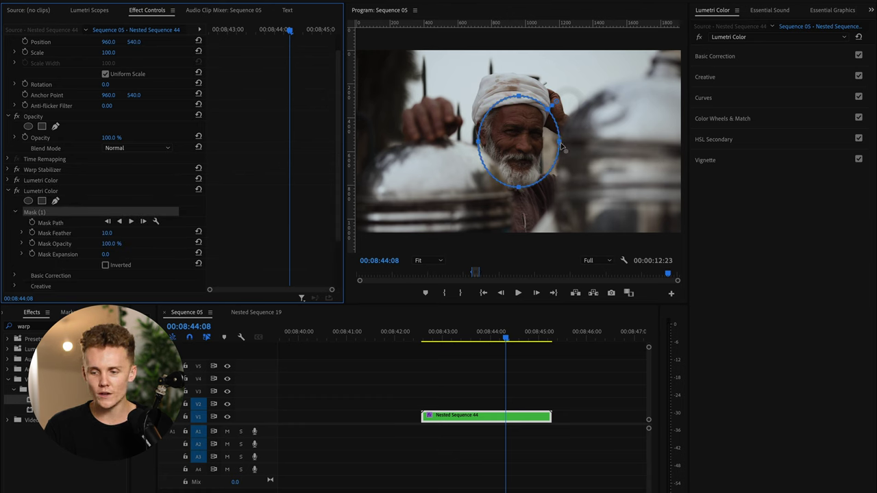
{"action": "left_click", "coordinate": [520, 125]}
{"action": "left_click_drag", "start_coordinate": [521, 125], "coordinate": [554, 141]}
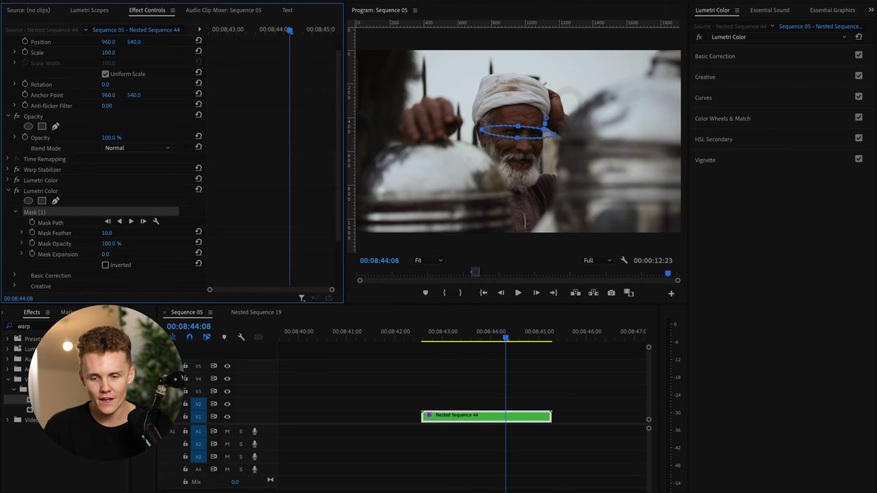
{"action": "left_click_drag", "start_coordinate": [107, 233], "coordinate": [120, 233]}
{"action": "mouse_move", "coordinate": [519, 130]}
{"action": "left_mouse_down"}
{"action": "mouse_move", "coordinate": [519, 118]}
{"action": "mouse_move", "coordinate": [525, 123]}
{"action": "left_mouse_up"}
In the masked Lumetri effect's Basic Correction, set Highlights to 69.5 and Exposure to 0.2
{"action": "left_click", "coordinate": [773, 59]}
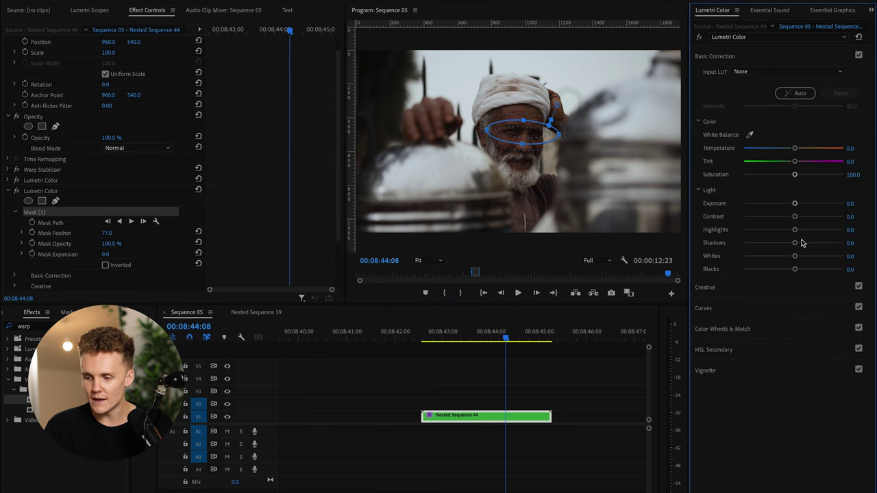
{"action": "left_click_drag", "start_coordinate": [795, 230], "coordinate": [828, 233]}
{"action": "left_click_drag", "start_coordinate": [795, 203], "coordinate": [796, 206]}
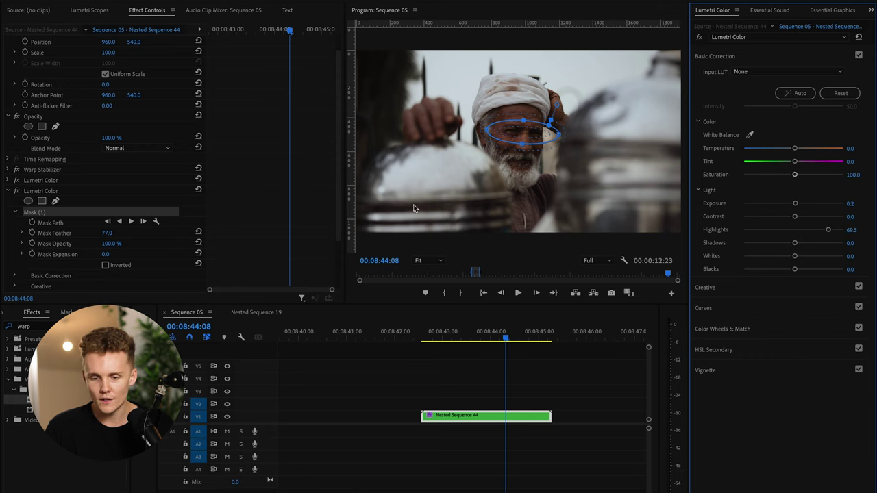
Play and scrub the nested clip from its start to check how the eye mask sits over the moving face
{"action": "left_click", "coordinate": [473, 367]}
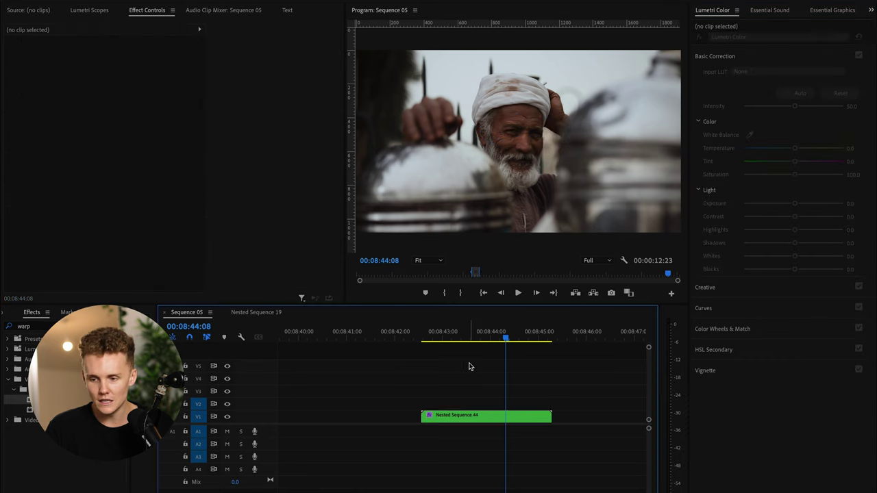
{"action": "left_click", "coordinate": [426, 336]}
{"action": "key", "text": "space"}
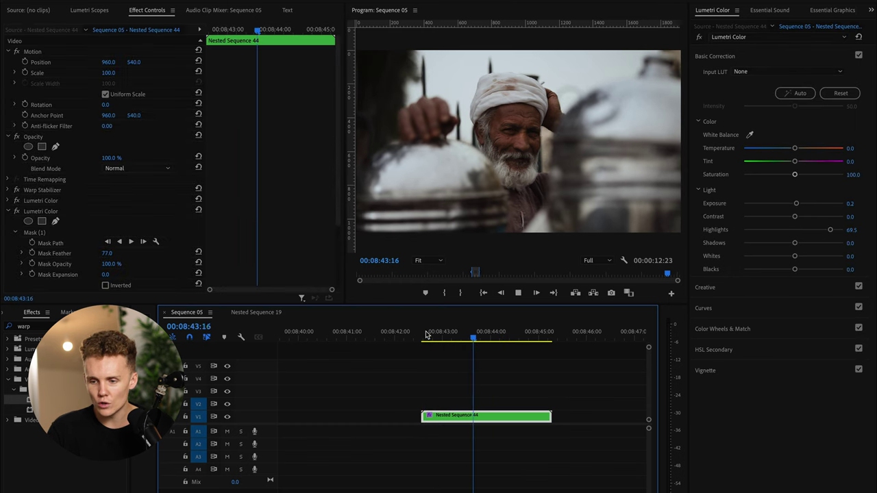
{"action": "left_click_drag", "start_coordinate": [426, 335], "coordinate": [539, 357]}
{"action": "left_click", "coordinate": [55, 235]}
{"action": "left_click", "coordinate": [421, 338]}
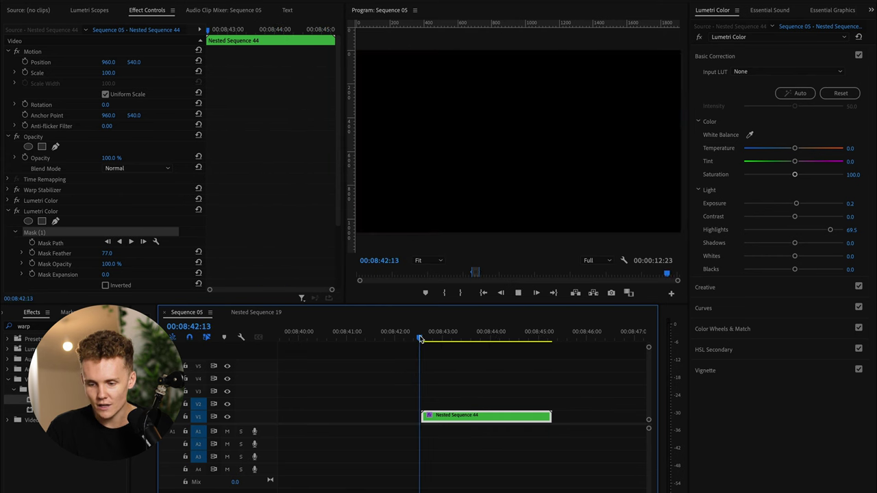
{"action": "key", "text": "space"}
{"action": "key", "text": "space"}
At 00:08:42:14, enable Mask Path keyframing for the second Lumetri effect and move the mask onto the man's eyes
{"action": "left_click_drag", "start_coordinate": [438, 340], "coordinate": [422, 339]}
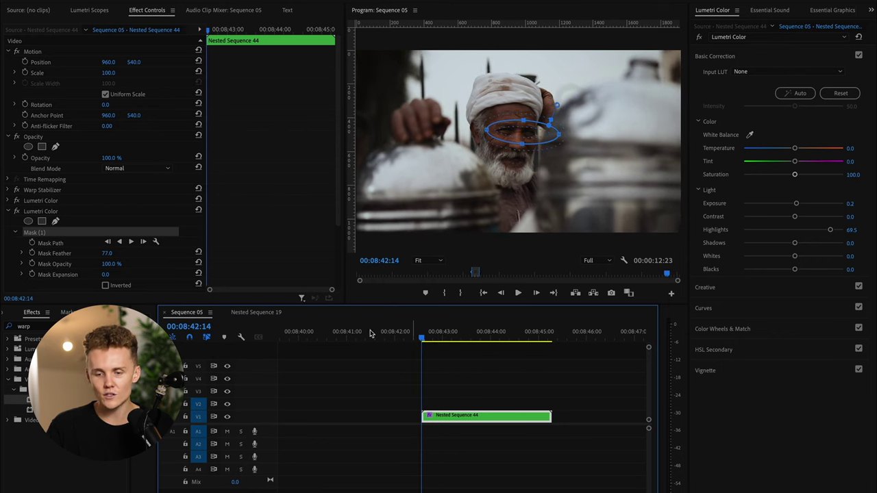
{"action": "left_click", "coordinate": [78, 243]}
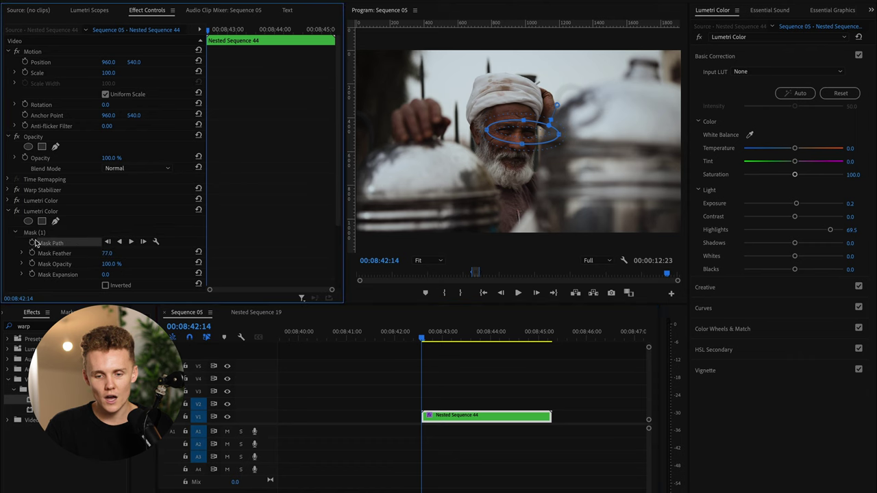
{"action": "left_click", "coordinate": [32, 242]}
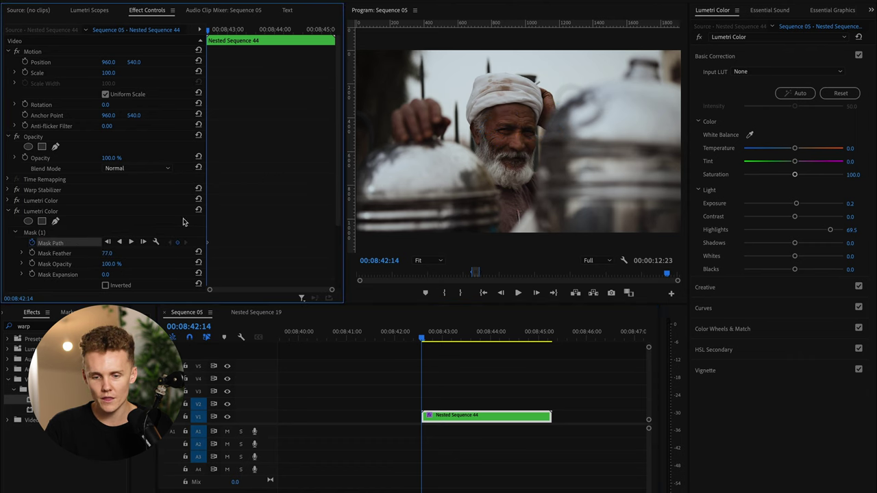
{"action": "left_click", "coordinate": [49, 234]}
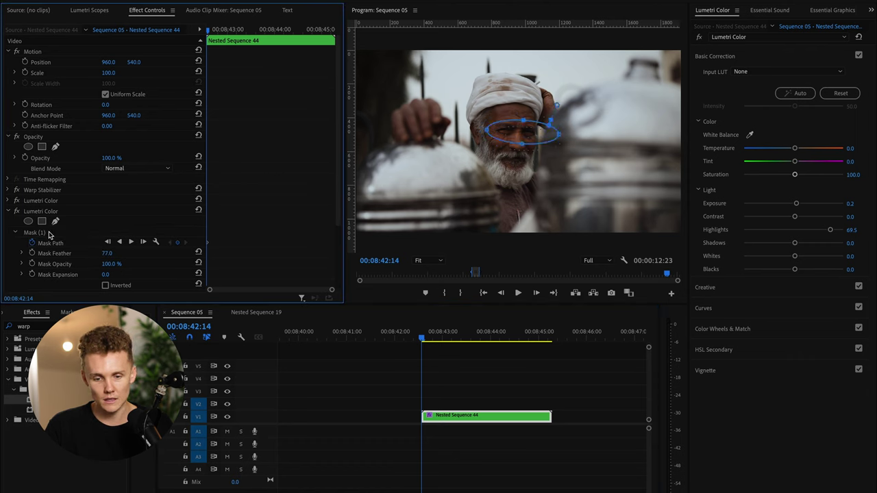
{"action": "left_click_drag", "start_coordinate": [529, 132], "coordinate": [525, 129]}
At the clip's last frame, 00:08:45:06, reposition the mask over the man's eyes to set a second Mask Path keyframe
{"action": "left_click", "coordinate": [513, 338]}
{"action": "key", "text": "space"}
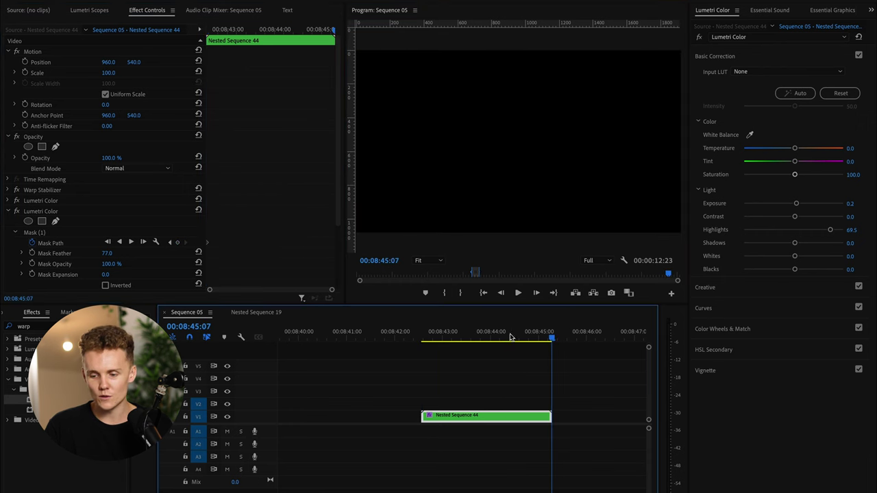
{"action": "key", "text": "Left"}
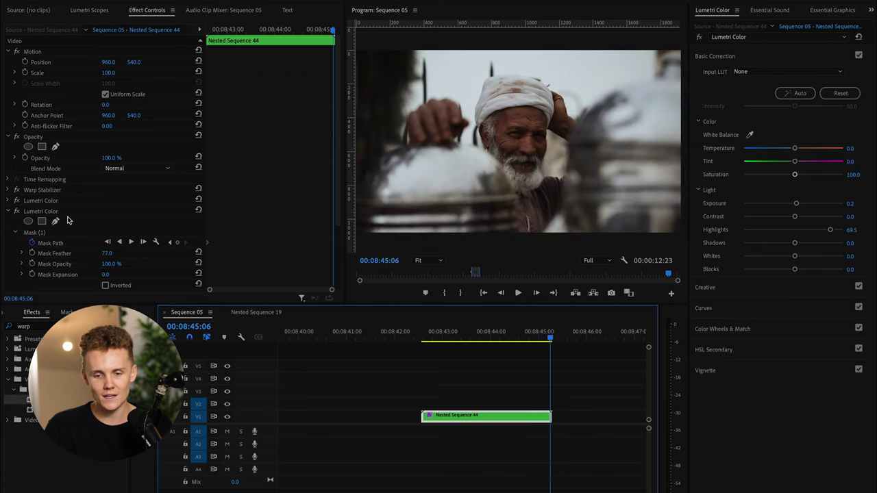
{"action": "left_click", "coordinate": [49, 233]}
{"action": "left_click_drag", "start_coordinate": [532, 135], "coordinate": [533, 136]}
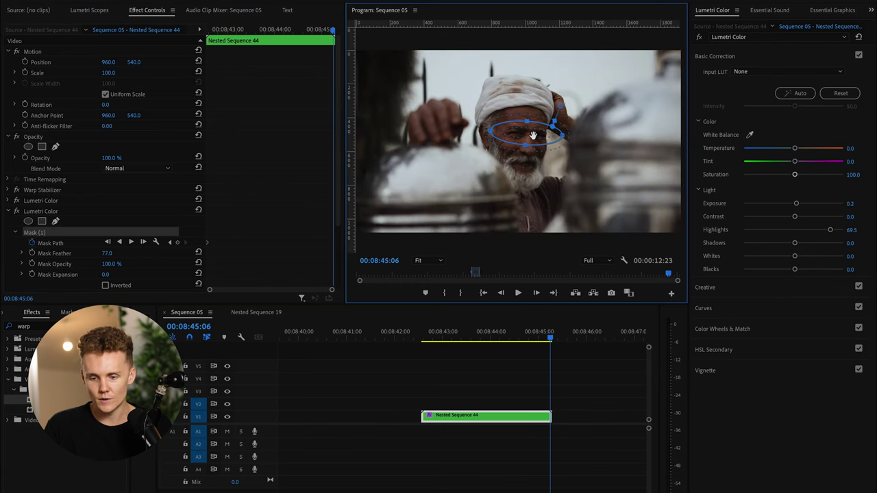
{"action": "left_click", "coordinate": [332, 245]}
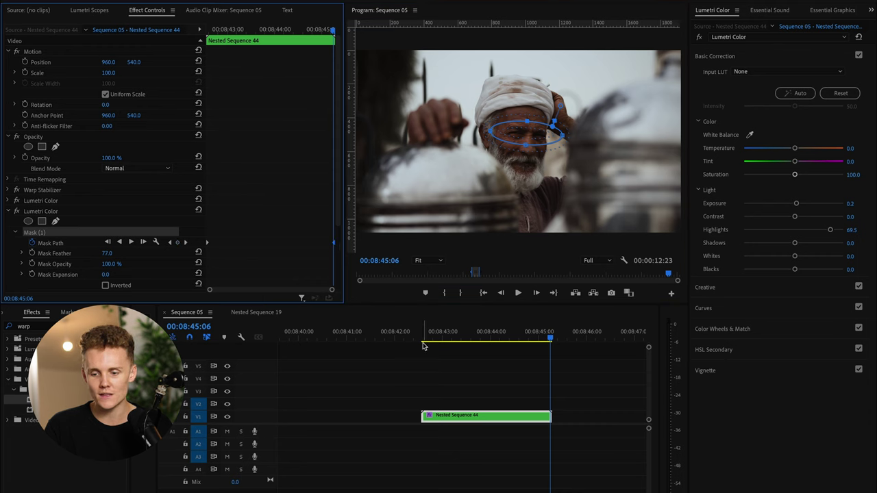
Play the clip from its start to check the mask's tracking, and place the playhead at 00:08:42:19
{"action": "left_click", "coordinate": [424, 341]}
{"action": "key", "text": "space"}
{"action": "key", "text": "space"}
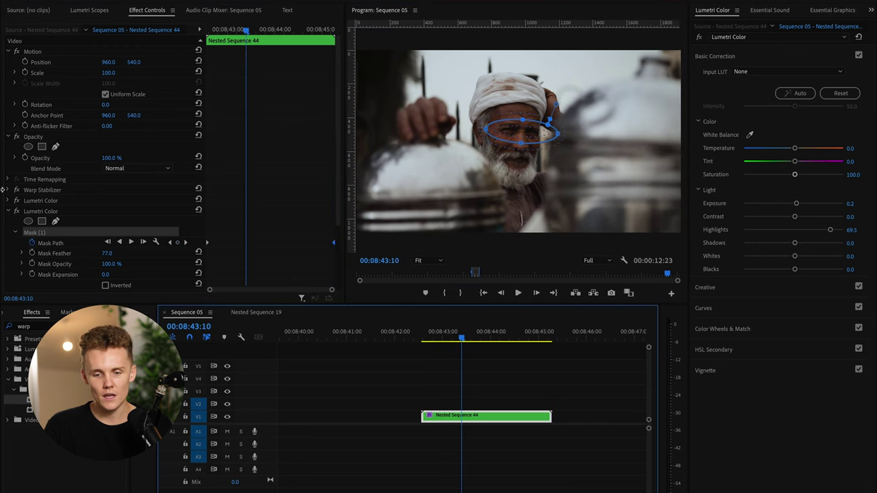
{"action": "key", "text": "space"}
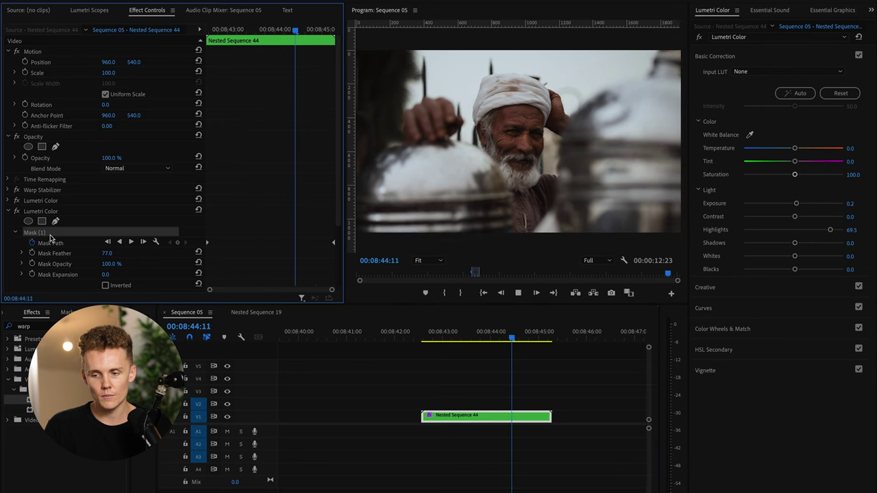
{"action": "left_click", "coordinate": [423, 336]}
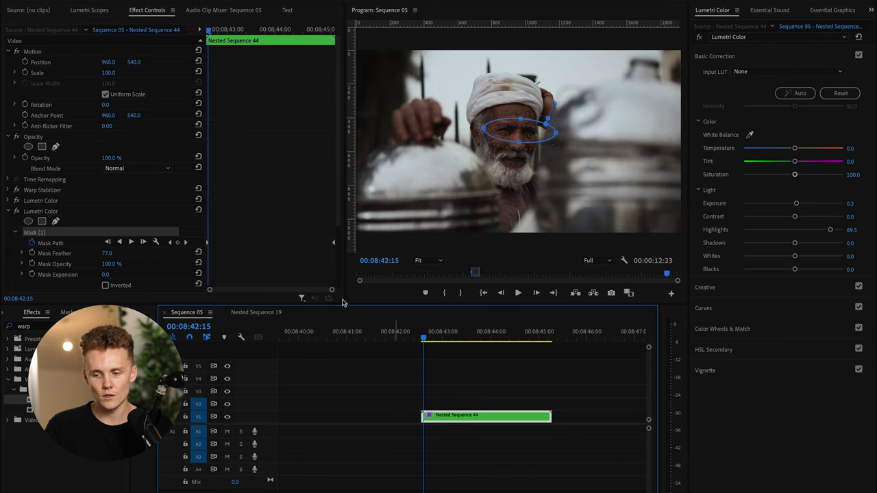
{"action": "mouse_move", "coordinate": [424, 340]}
{"action": "left_mouse_down"}
{"action": "mouse_move", "coordinate": [540, 351]}
{"action": "mouse_move", "coordinate": [552, 344]}
{"action": "mouse_move", "coordinate": [433, 340]}
{"action": "left_mouse_up"}
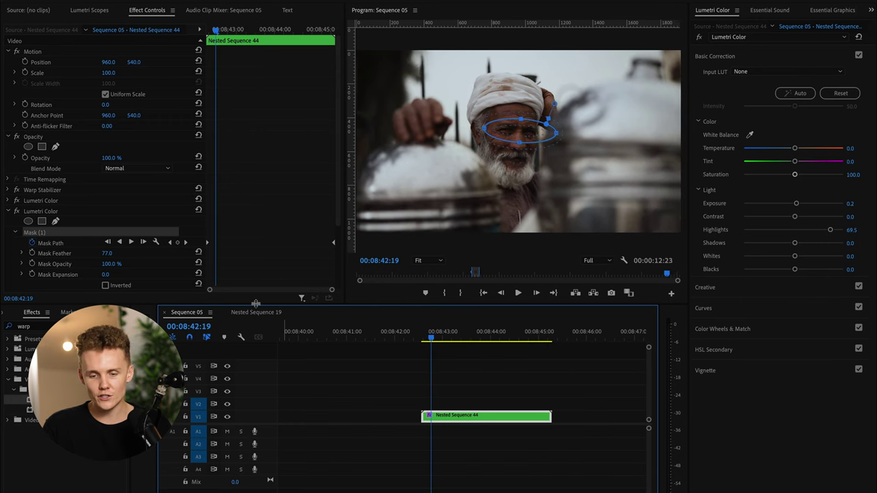
Toggle the second Lumetri Color effect off and on to compare the eyes with and without the correction
{"action": "left_click", "coordinate": [15, 212]}
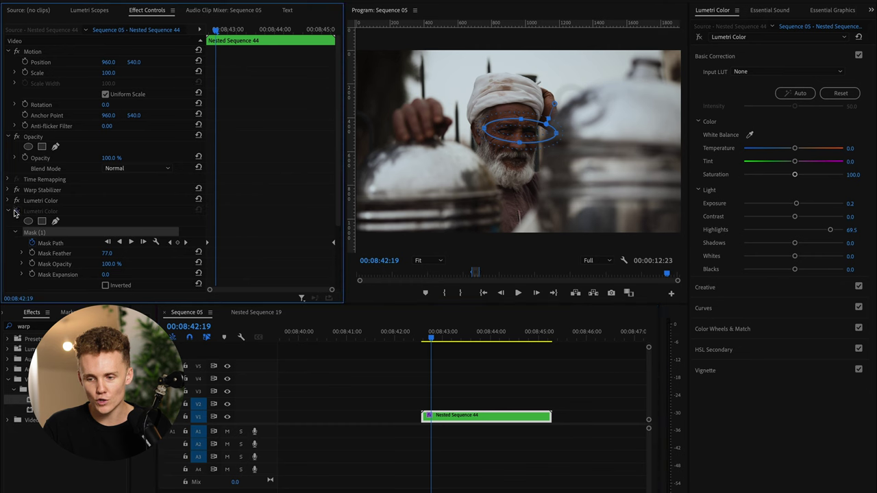
{"action": "left_click", "coordinate": [486, 399]}
{"action": "left_click", "coordinate": [495, 418]}
{"action": "left_click", "coordinate": [17, 212]}
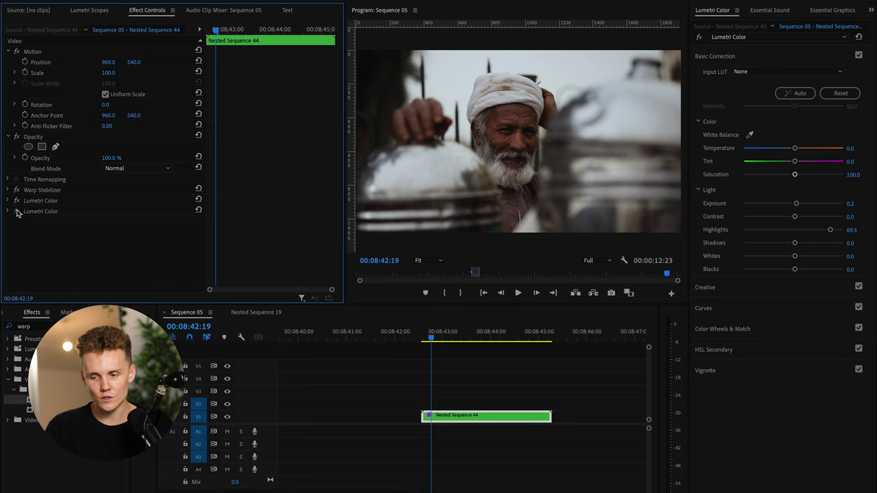
{"action": "left_click", "coordinate": [18, 211]}
{"action": "double_click", "coordinate": [17, 211]}
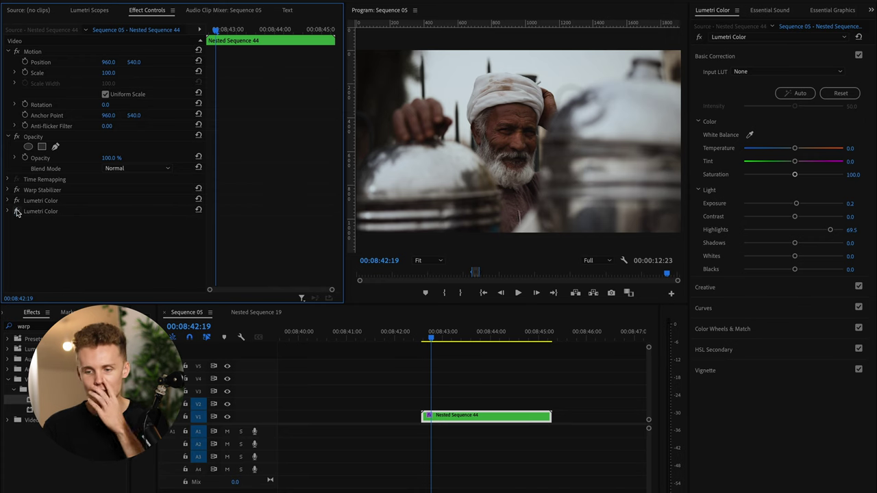
{"action": "left_click", "coordinate": [8, 212]}
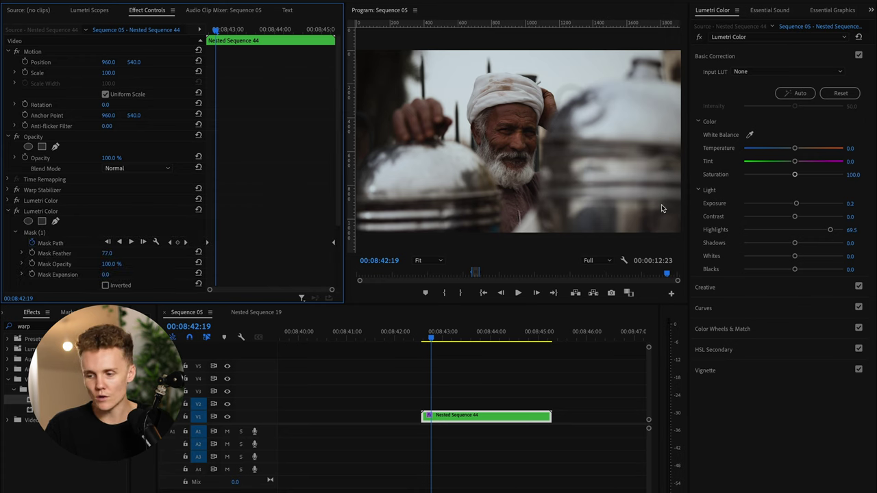
Set the masked Lumetri effect's Exposure to 0.1
{"action": "left_click", "coordinate": [855, 203]}
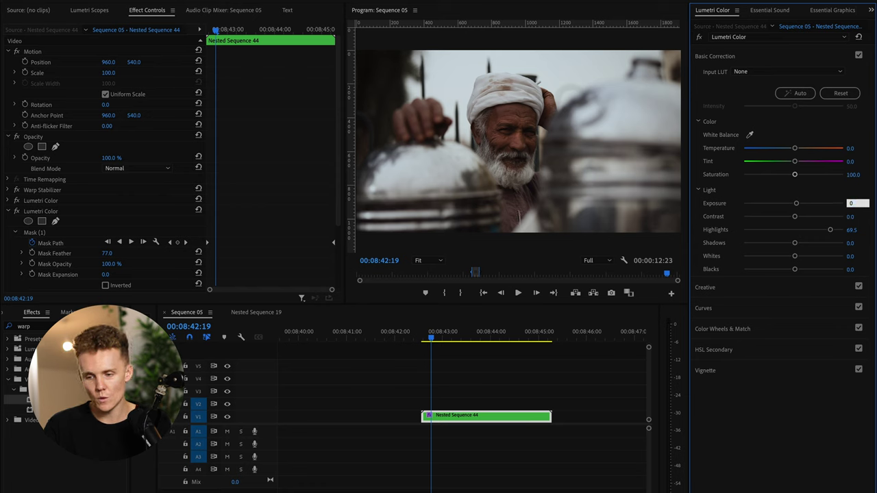
{"action": "type", "text": "0.1"}
{"action": "key", "text": "Return"}
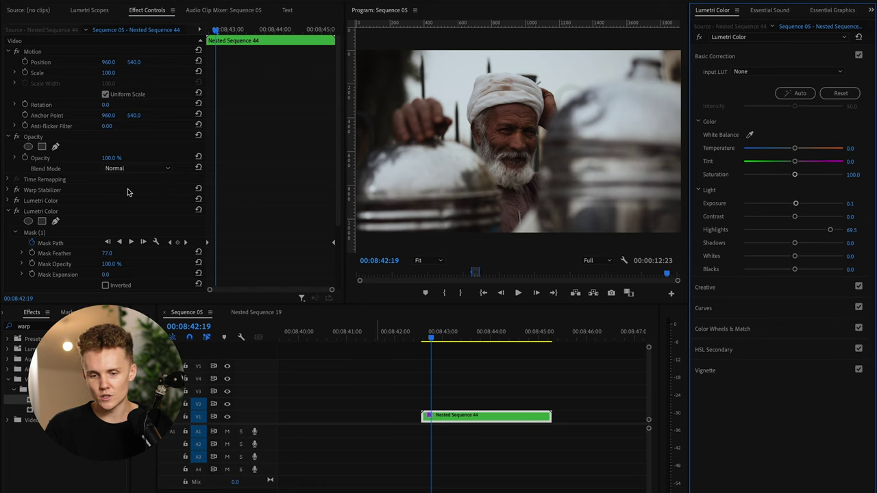
Play the clip from its start to review the softer eye correction, stopping at 00:08:44:16
{"action": "left_click", "coordinate": [9, 214]}
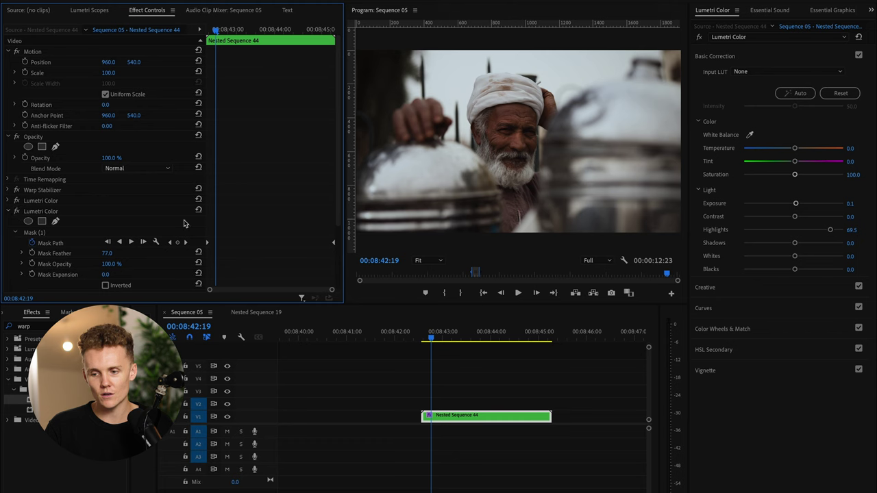
{"action": "left_click", "coordinate": [423, 335]}
{"action": "key", "text": "space"}
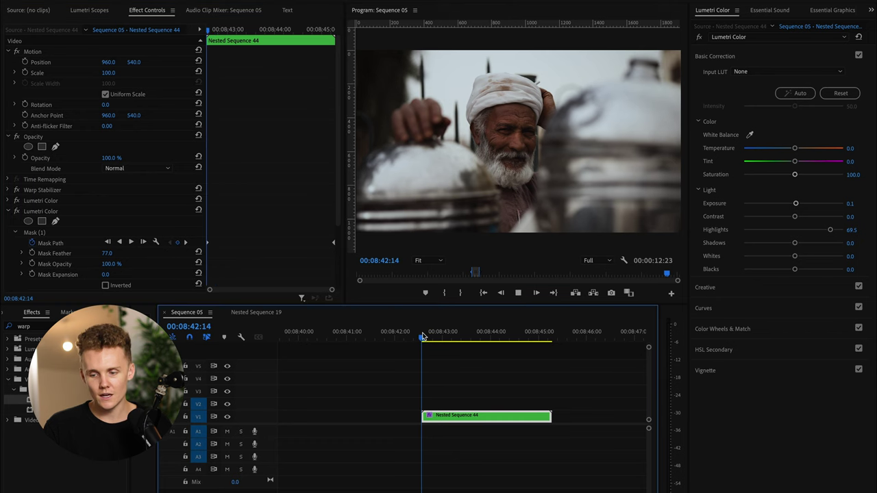
{"action": "key", "text": "space"}
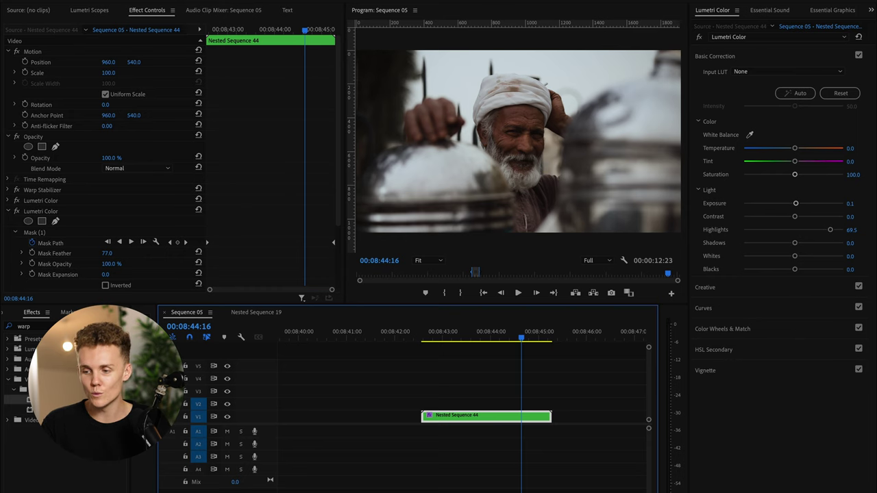
Add a third Lumetri Color effect to the nested clip and collapse the second one in the effect controls
{"action": "left_click", "coordinate": [759, 38]}
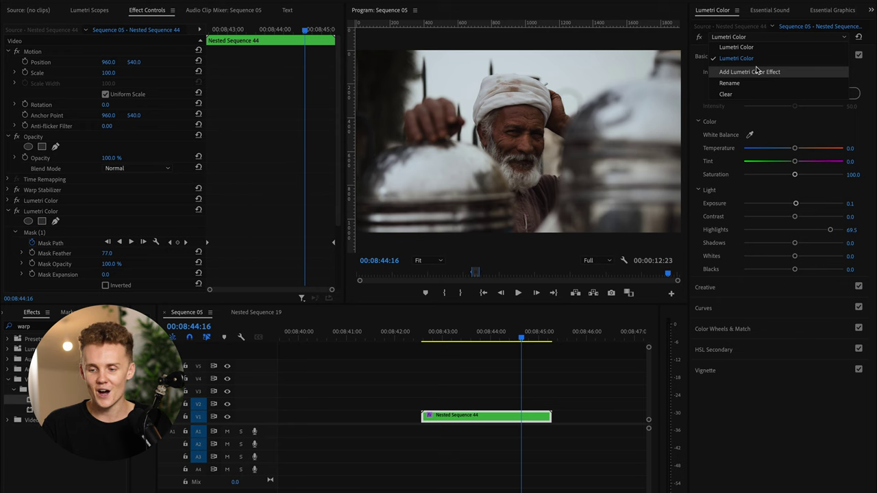
{"action": "left_click", "coordinate": [756, 71]}
{"action": "left_click", "coordinate": [10, 218]}
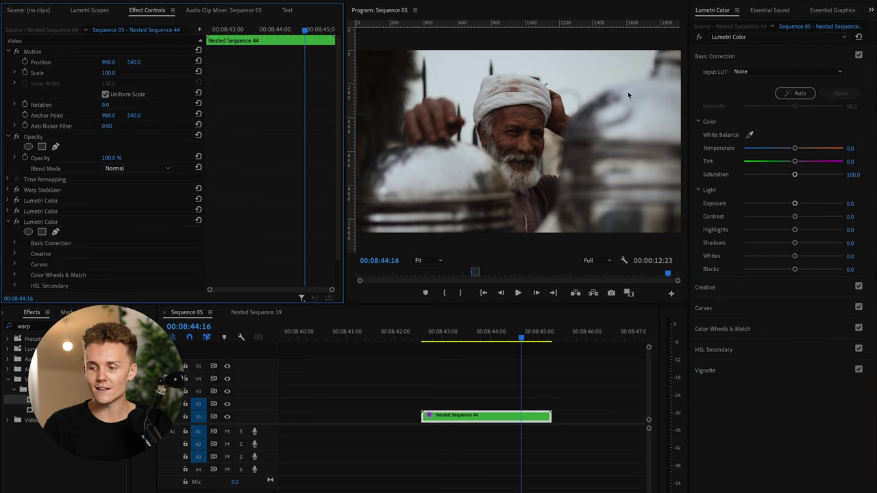
Add an elliptical mask to the third Lumetri effect, enlarged to a wide ellipse around the man, with a Mask Feather of 266
{"action": "left_click", "coordinate": [28, 231]}
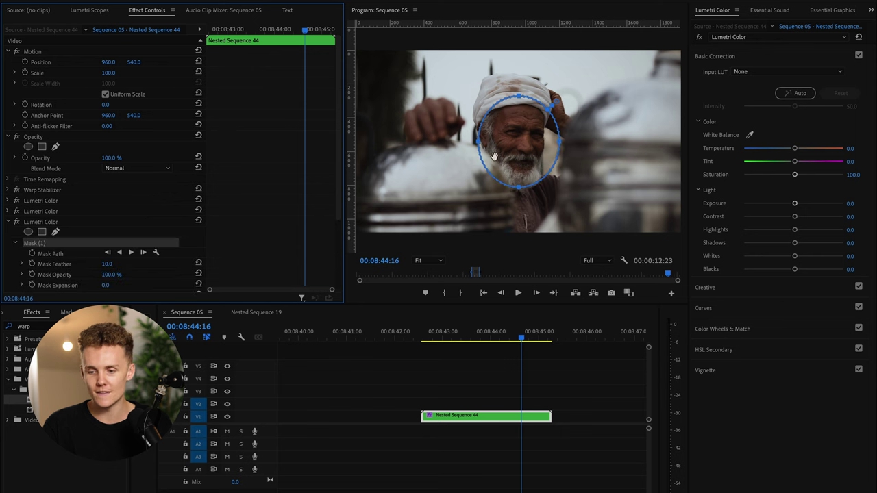
{"action": "left_click_drag", "start_coordinate": [478, 146], "coordinate": [381, 145]}
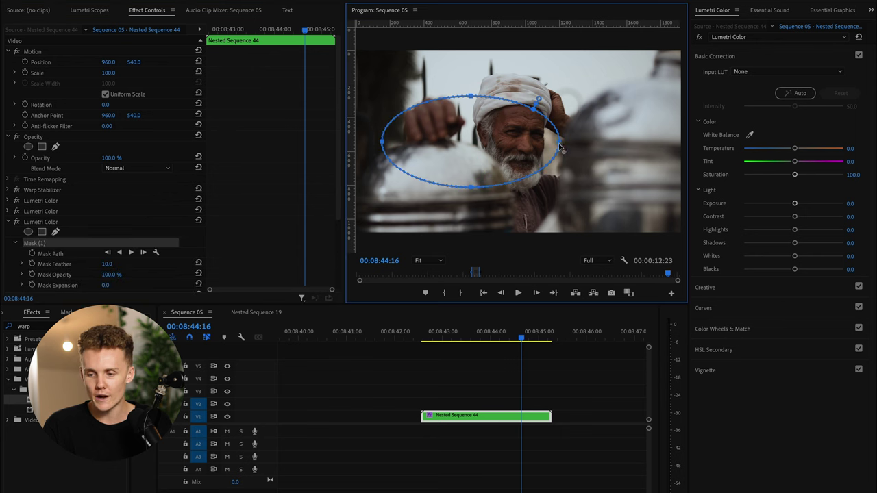
{"action": "left_click_drag", "start_coordinate": [564, 148], "coordinate": [636, 147]}
{"action": "left_click_drag", "start_coordinate": [511, 99], "coordinate": [510, 46]}
{"action": "left_click_drag", "start_coordinate": [108, 263], "coordinate": [278, 264]}
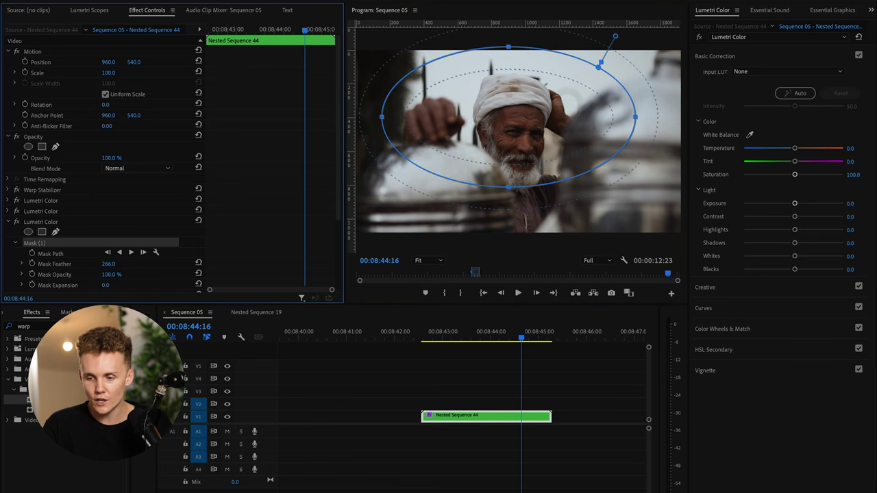
{"action": "left_click_drag", "start_coordinate": [540, 146], "coordinate": [549, 156]}
{"action": "left_click_drag", "start_coordinate": [520, 198], "coordinate": [522, 225]}
{"action": "left_click_drag", "start_coordinate": [535, 150], "coordinate": [536, 144]}
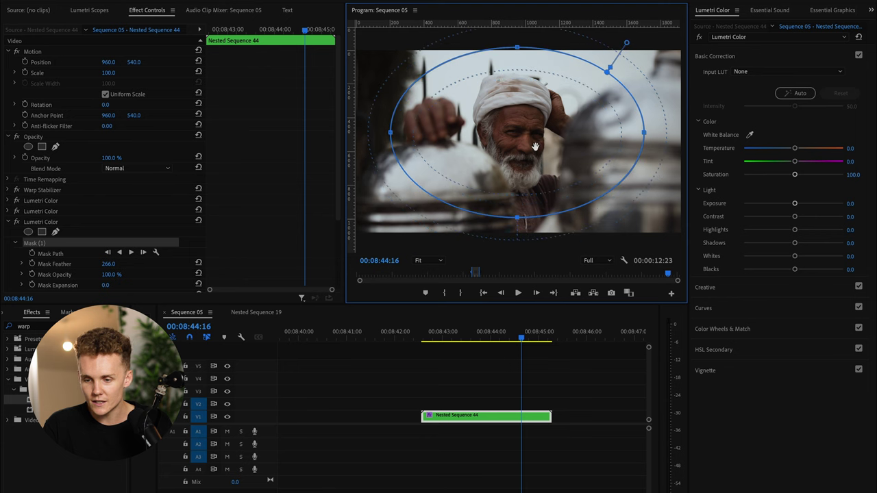
{"action": "left_click_drag", "start_coordinate": [391, 137], "coordinate": [377, 130]}
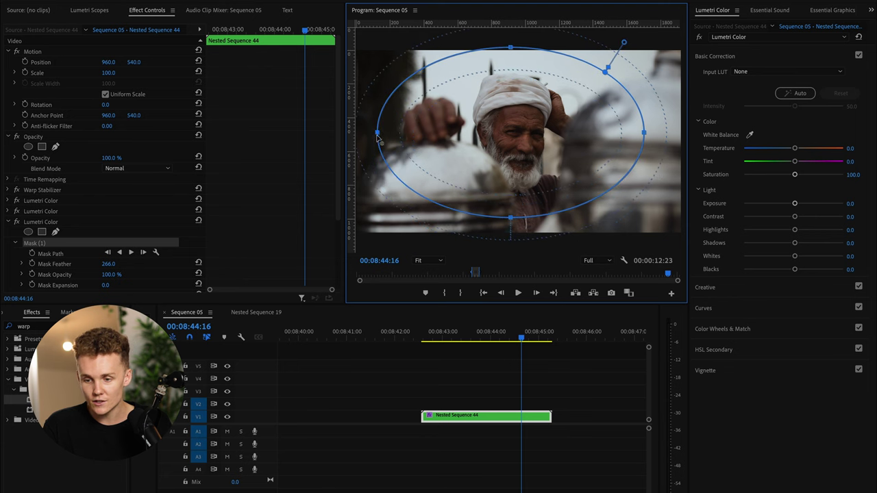
Invert the third effect's mask with a Mask Feather of 391, and set that effect's Temperature to -4.6
{"action": "scroll", "coordinate": [114, 272], "scroll_direction": "down", "scroll_amount": 1}
{"action": "left_click", "coordinate": [105, 277]}
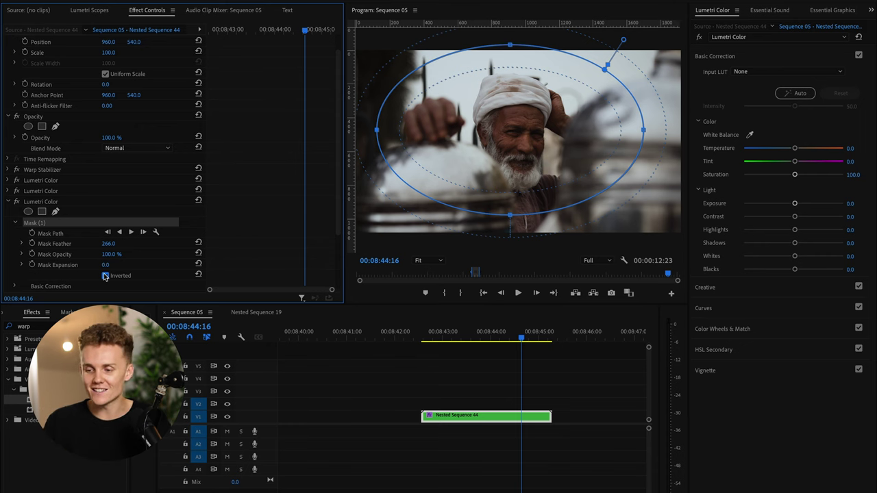
{"action": "left_click_drag", "start_coordinate": [114, 244], "coordinate": [199, 244]}
{"action": "mouse_move", "coordinate": [794, 149]}
{"action": "left_mouse_down"}
{"action": "mouse_move", "coordinate": [785, 151]}
{"action": "mouse_move", "coordinate": [793, 152]}
{"action": "left_mouse_up"}
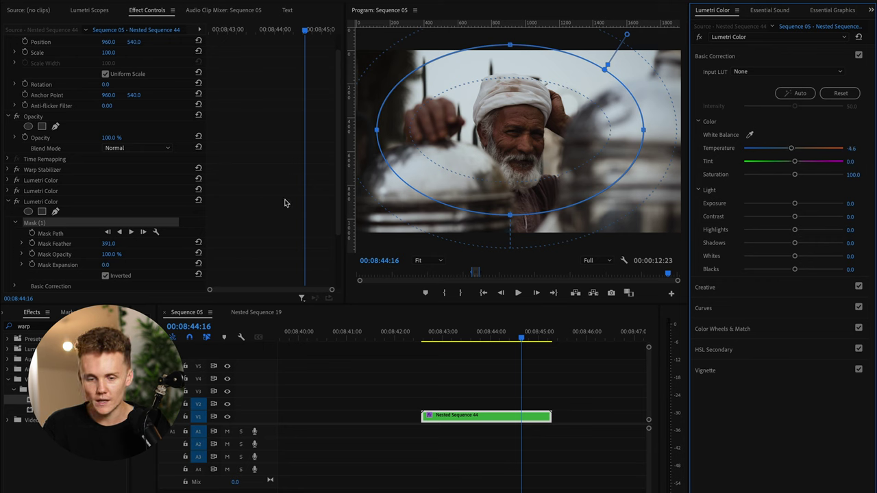
Play the nested clip from near its start to review the cooler inverted-mask grade on the surroundings
{"action": "left_click", "coordinate": [432, 336]}
{"action": "key", "text": "space"}
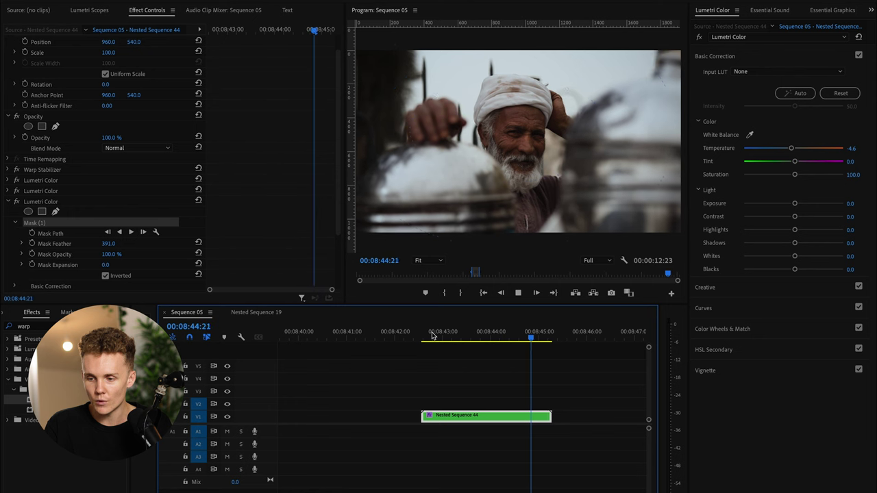
{"action": "key", "text": "space"}
{"action": "left_click", "coordinate": [429, 336]}
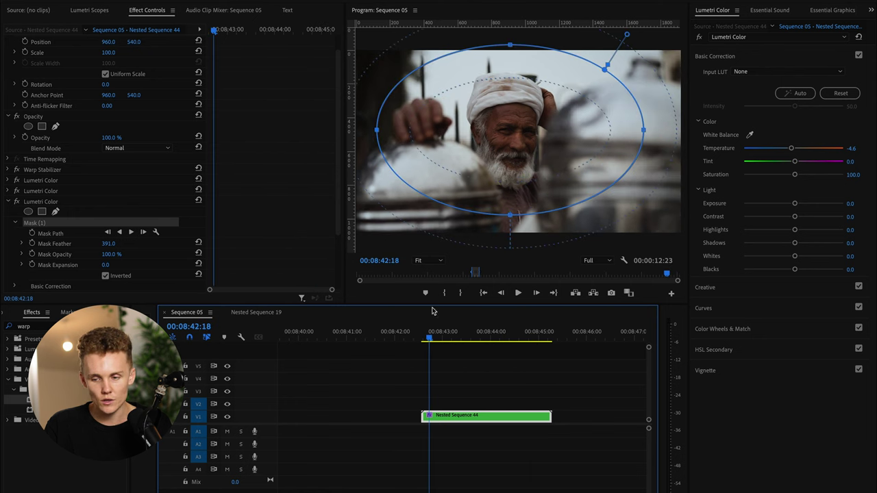
{"action": "left_click", "coordinate": [448, 332]}
{"action": "key", "text": "space"}
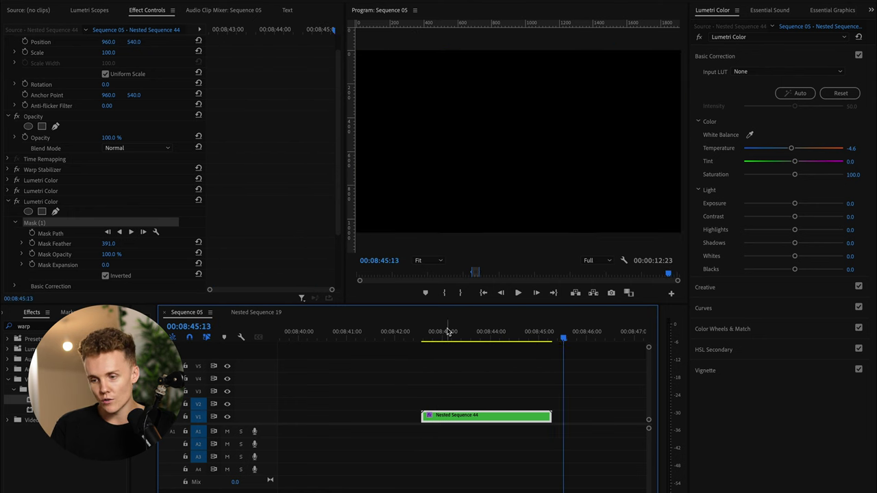
Toggle the third Lumetri Color effect off and on at 00:08:42:18 to compare, and collapse it in the effect controls
{"action": "left_click", "coordinate": [427, 336]}
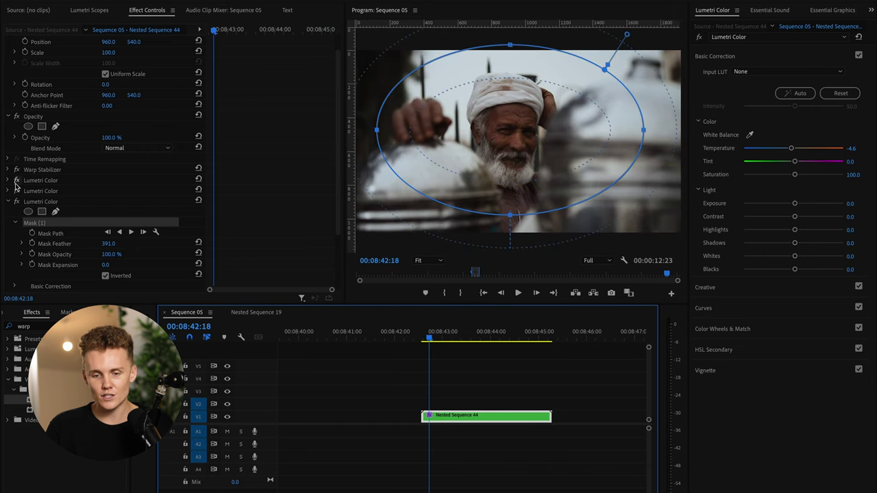
{"action": "left_click", "coordinate": [16, 204]}
{"action": "left_click", "coordinate": [17, 203]}
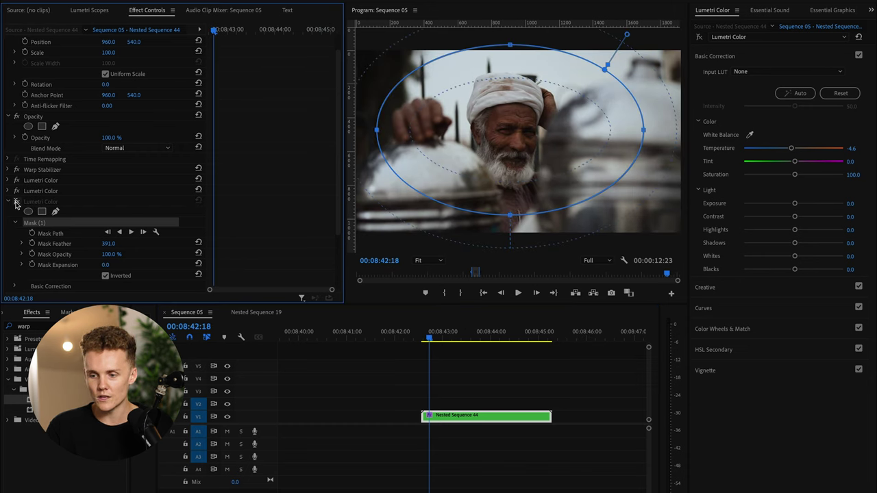
{"action": "left_click", "coordinate": [16, 204]}
{"action": "left_click", "coordinate": [8, 202]}
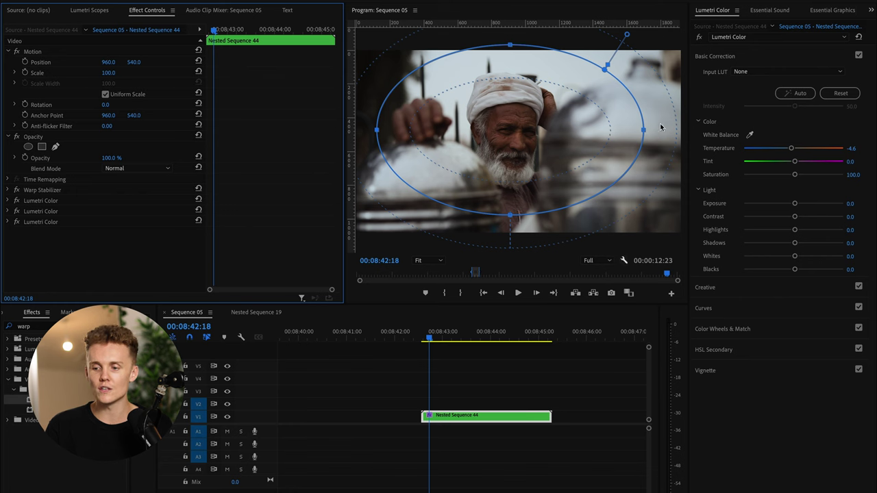
At 00:08:43:03, apply Canon Blue Hour I.cube from the CANON folder as the Creative Look of the first Lumetri Color effect
{"action": "left_click", "coordinate": [548, 392]}
{"action": "left_click", "coordinate": [449, 338]}
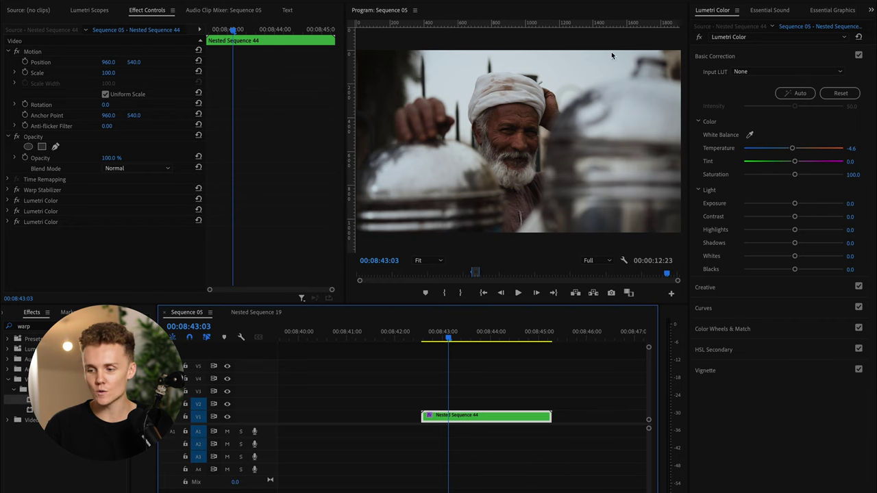
{"action": "left_click", "coordinate": [774, 36]}
{"action": "left_click", "coordinate": [774, 49]}
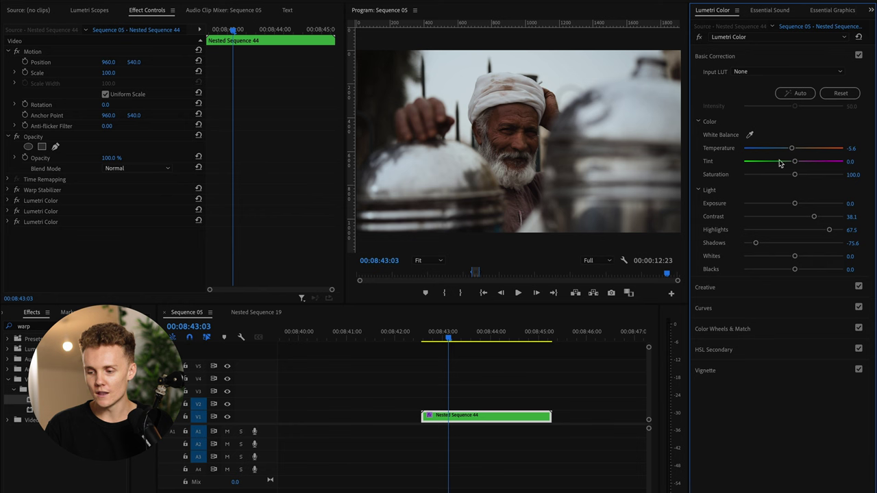
{"action": "left_click", "coordinate": [732, 312]}
{"action": "left_click", "coordinate": [739, 76]}
{"action": "left_click", "coordinate": [747, 92]}
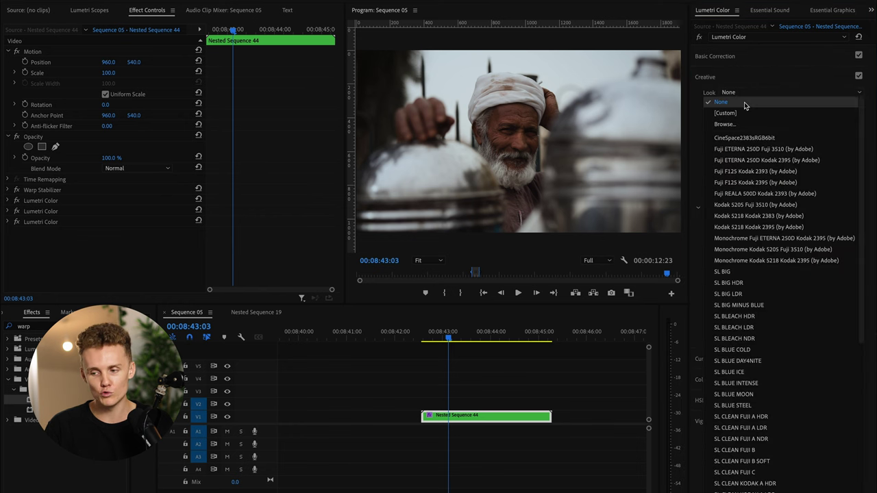
{"action": "left_click", "coordinate": [726, 113]}
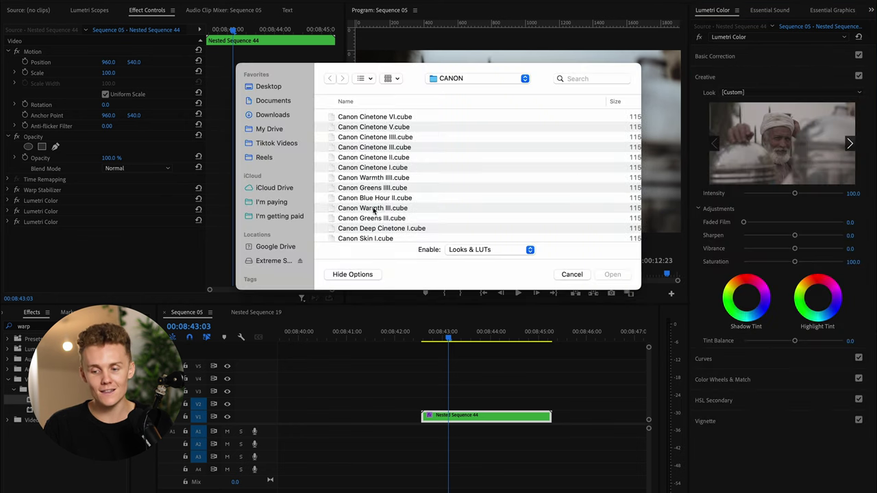
{"action": "scroll", "coordinate": [373, 190], "scroll_direction": "down", "scroll_amount": 5}
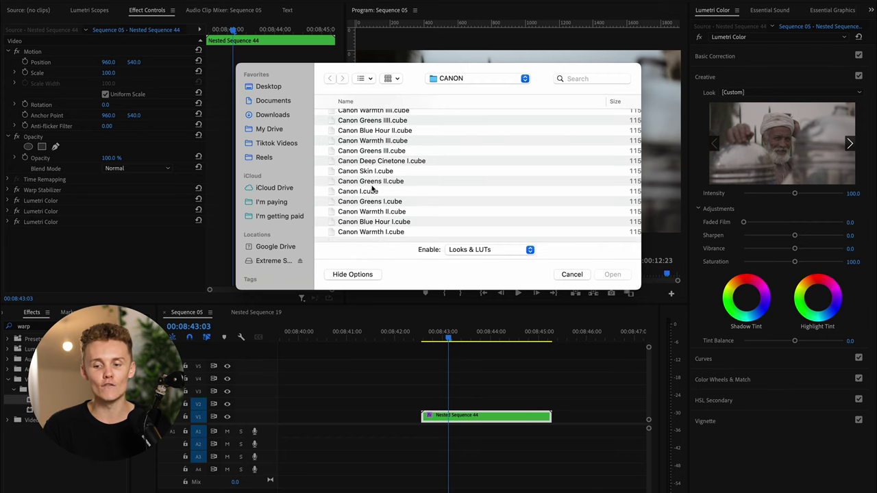
{"action": "left_click", "coordinate": [390, 222]}
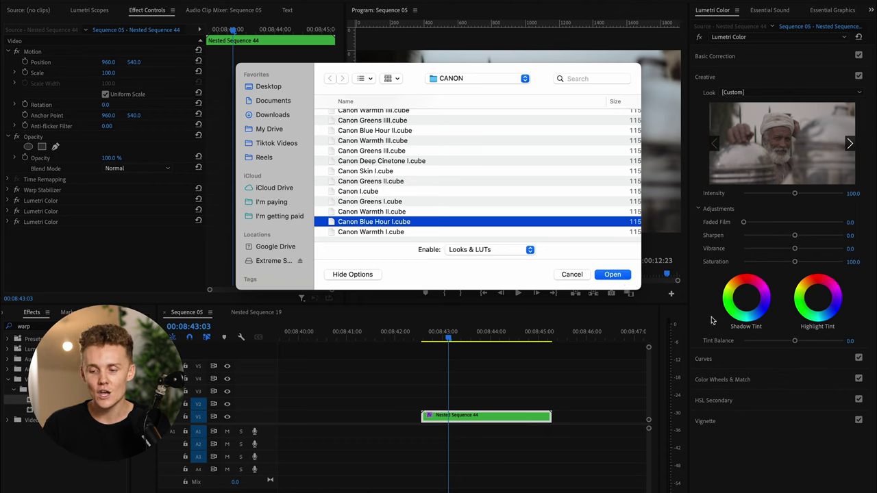
{"action": "left_click", "coordinate": [613, 274]}
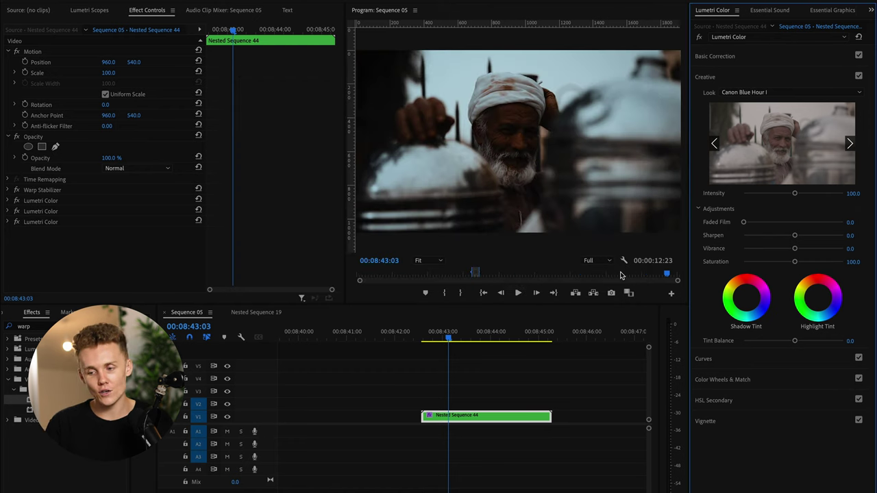
Lower the Canon Blue Hour I look's Intensity to 12.2, toggling the Creative section off and on to compare
{"action": "left_click_drag", "start_coordinate": [795, 194], "coordinate": [753, 198]}
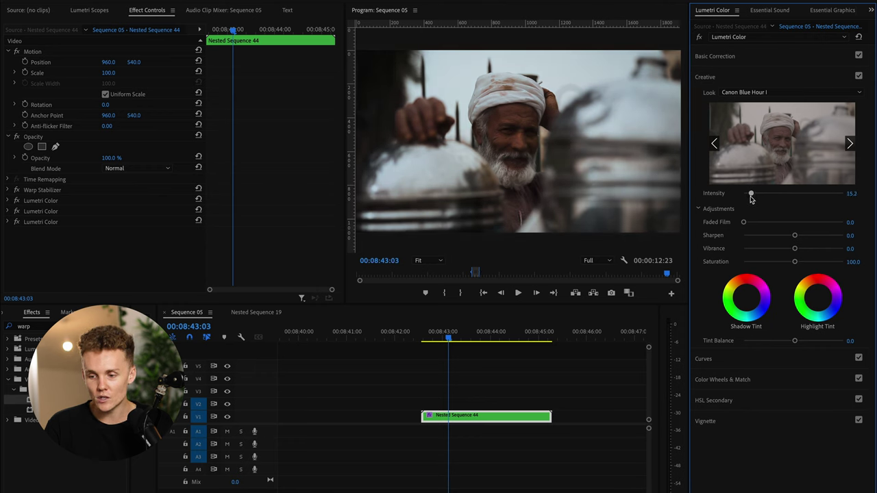
{"action": "left_click", "coordinate": [858, 76]}
{"action": "left_click", "coordinate": [859, 77]}
{"action": "left_click", "coordinate": [858, 77]}
{"action": "left_click", "coordinate": [858, 77]}
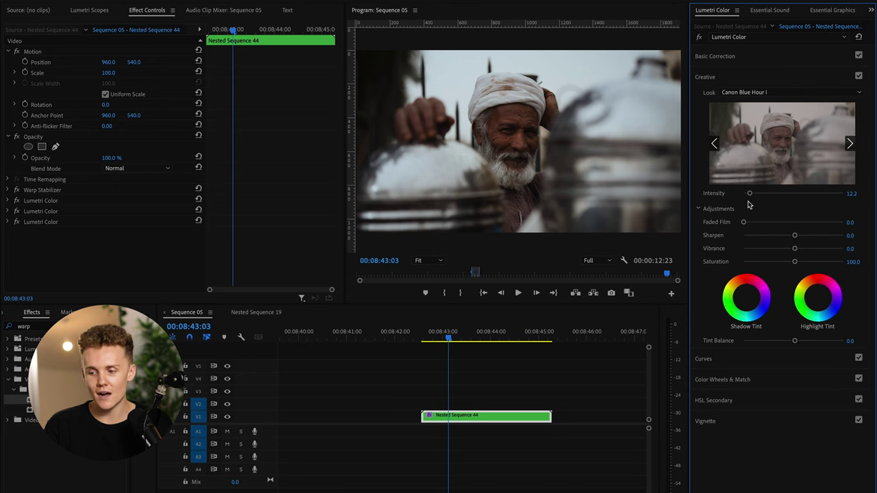
Preview the look at Intensity 100 without Basic Correction, re-enable Basic Correction, and set the look's Intensity to 14.2
{"action": "left_click", "coordinate": [859, 55]}
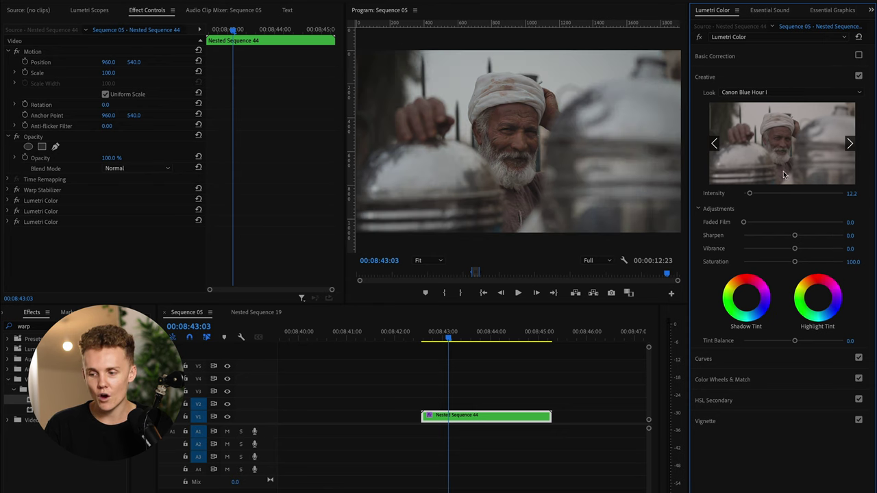
{"action": "double_click", "coordinate": [751, 194]}
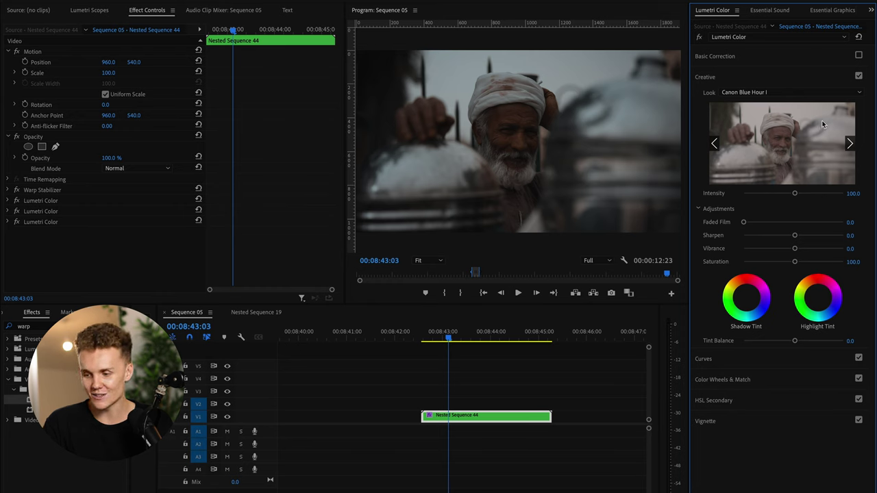
{"action": "left_click", "coordinate": [860, 57]}
{"action": "left_click_drag", "start_coordinate": [794, 194], "coordinate": [751, 196]}
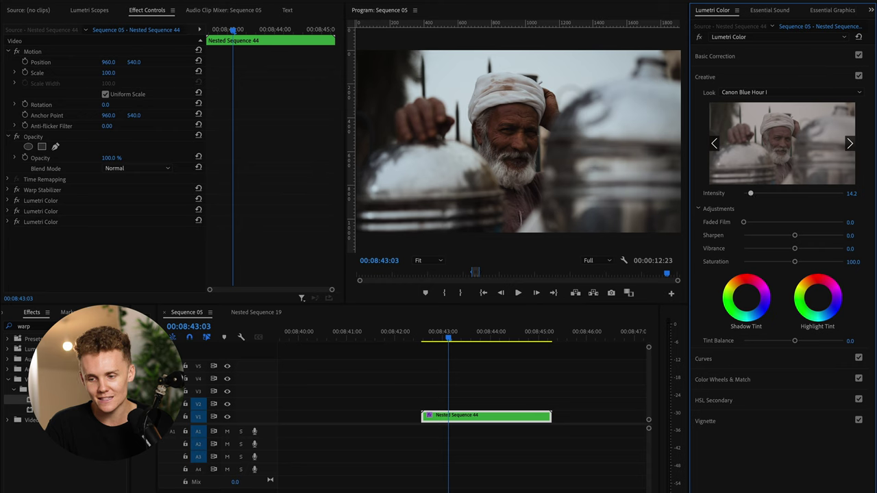
{"action": "left_click", "coordinate": [769, 76]}
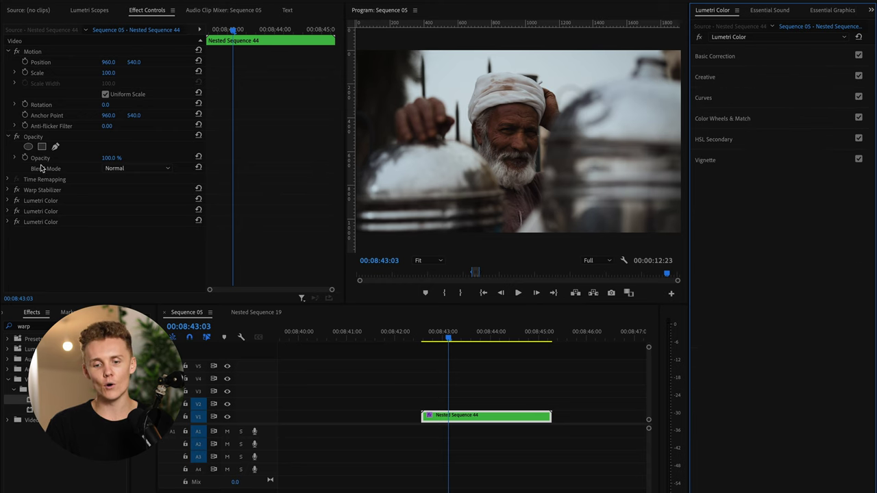
Disable all three Lumetri Color effects and re-enable them to compare the clip before and after grading
{"action": "left_click", "coordinate": [16, 201]}
{"action": "left_click", "coordinate": [16, 211]}
{"action": "left_click", "coordinate": [16, 222]}
{"action": "left_click", "coordinate": [16, 223]}
{"action": "left_click", "coordinate": [17, 223]}
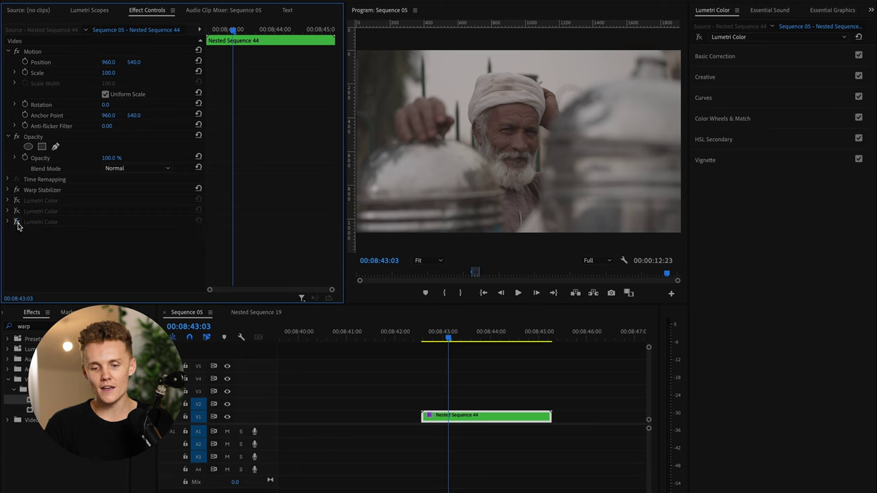
{"action": "left_click", "coordinate": [17, 211]}
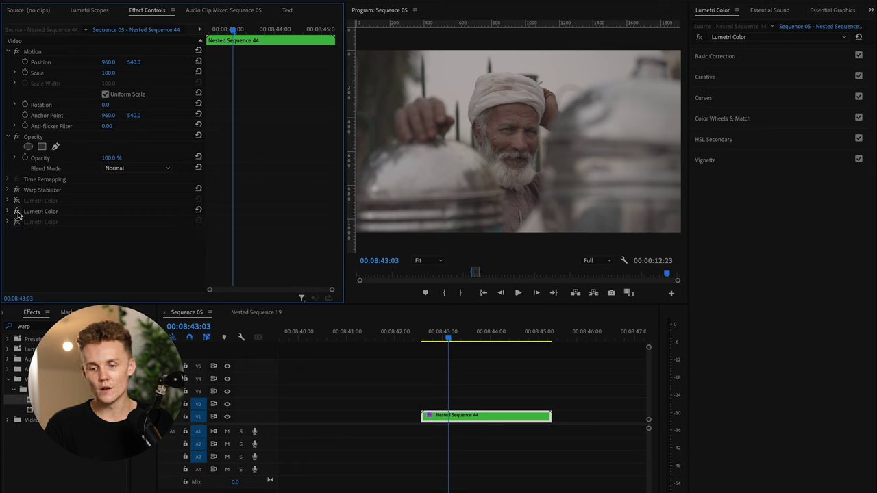
{"action": "left_click", "coordinate": [17, 201]}
{"action": "left_click", "coordinate": [17, 222]}
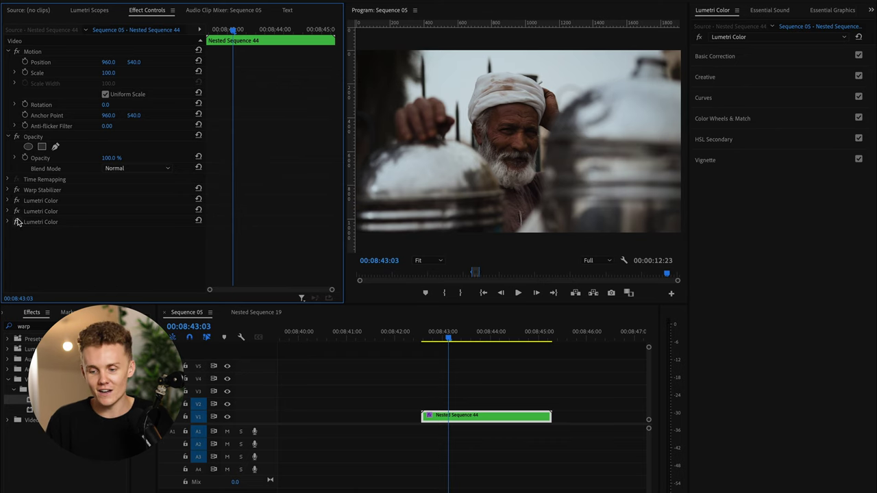
Play the graded clip from 00:08:43:03 to review the finished look, stopping at 00:08:44:24
{"action": "left_click", "coordinate": [451, 390]}
{"action": "key", "text": "space"}
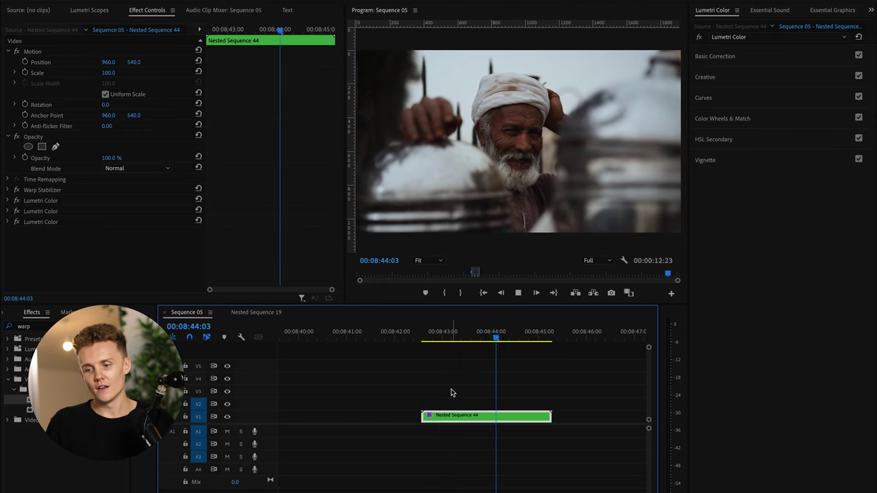
{"action": "key", "text": "space"}
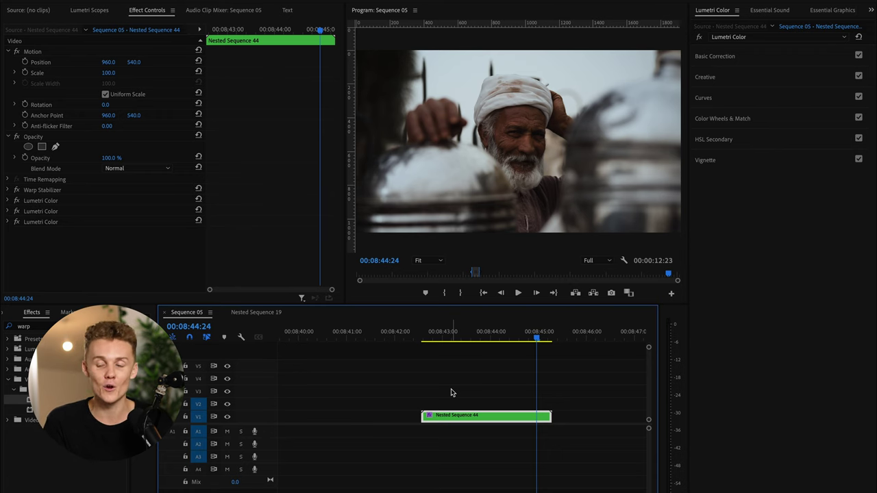
{"action": "left_click", "coordinate": [778, 120]}
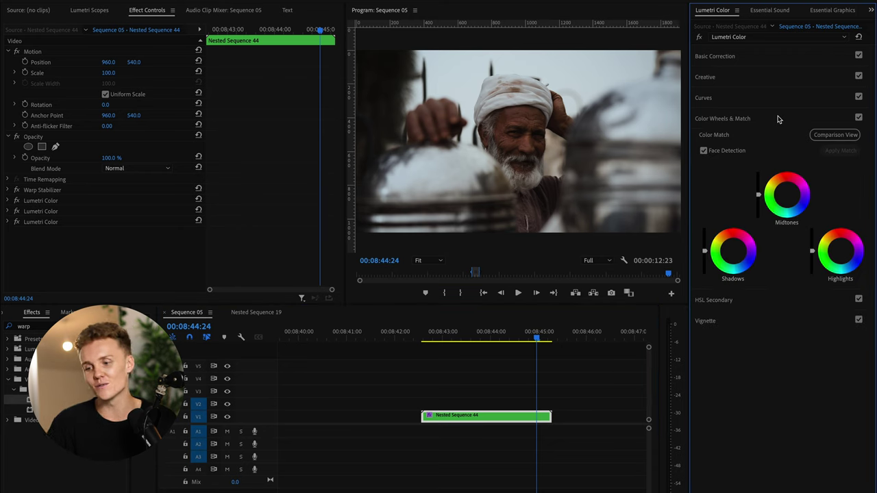
{"action": "left_click", "coordinate": [766, 99]}
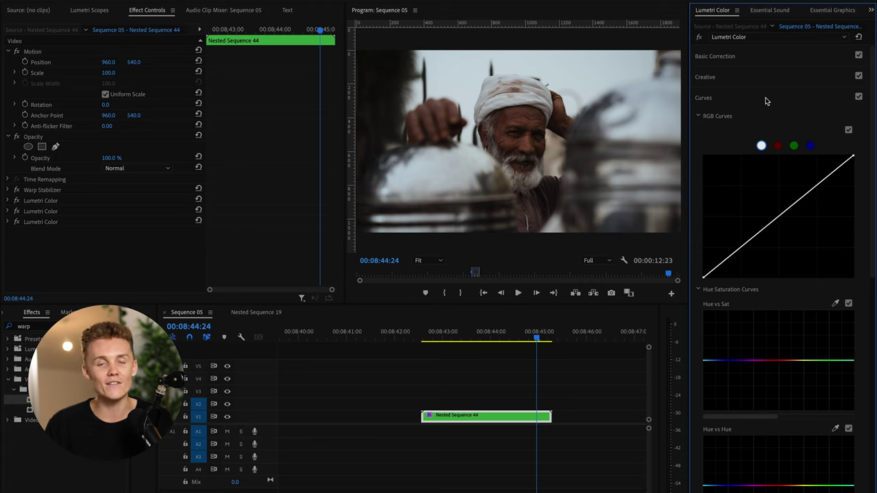
{"action": "left_click", "coordinate": [766, 101]}
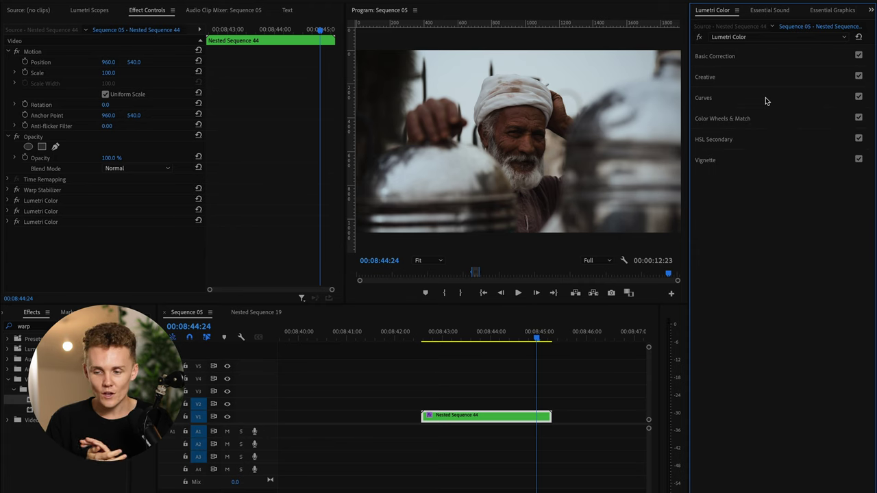